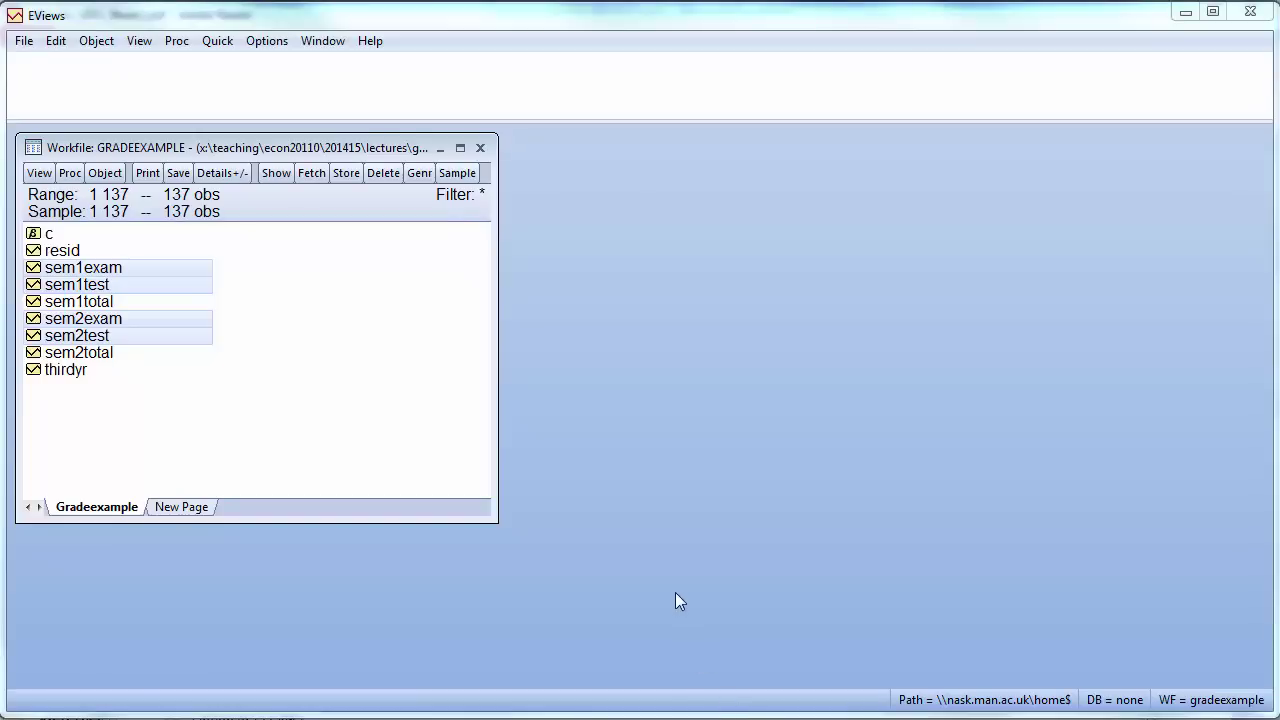
- Regress sem2exam on sem2test, sem1exam, sem1test and a constant, then compare with lecture slide 11
left_click(332, 445)
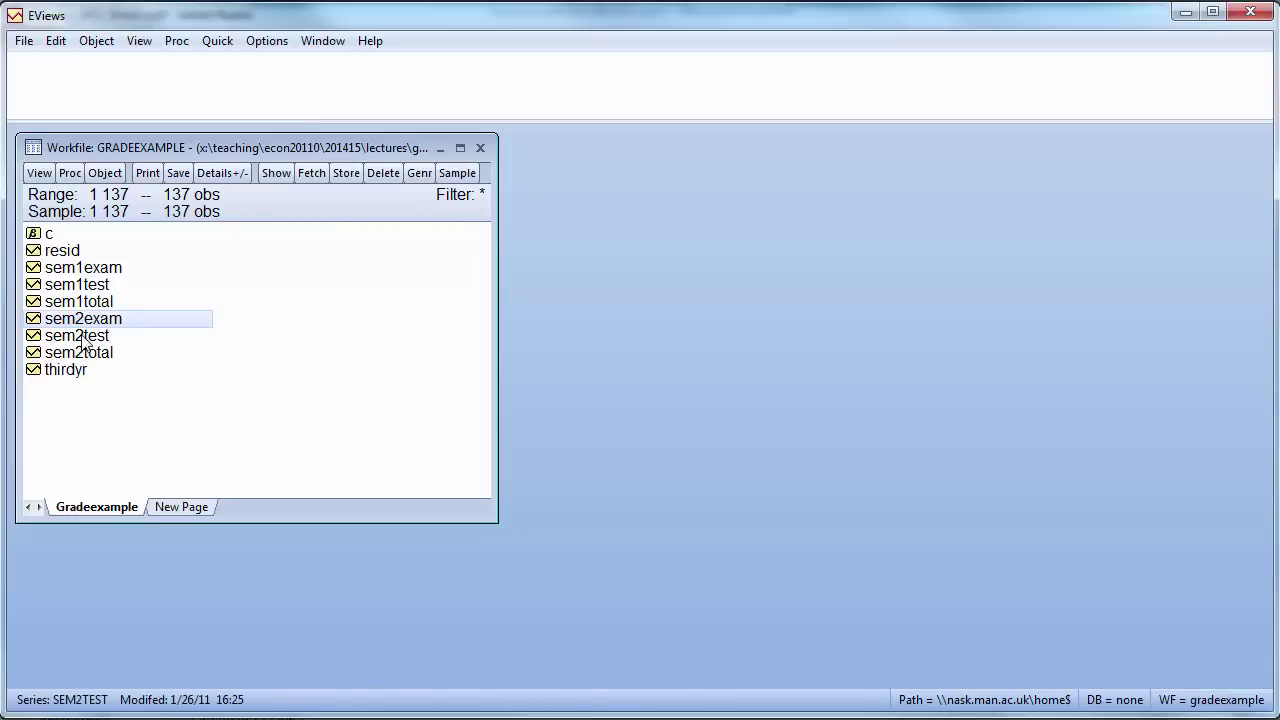
left_click(84, 268, "ctrl")
left_click(118, 285, "ctrl")
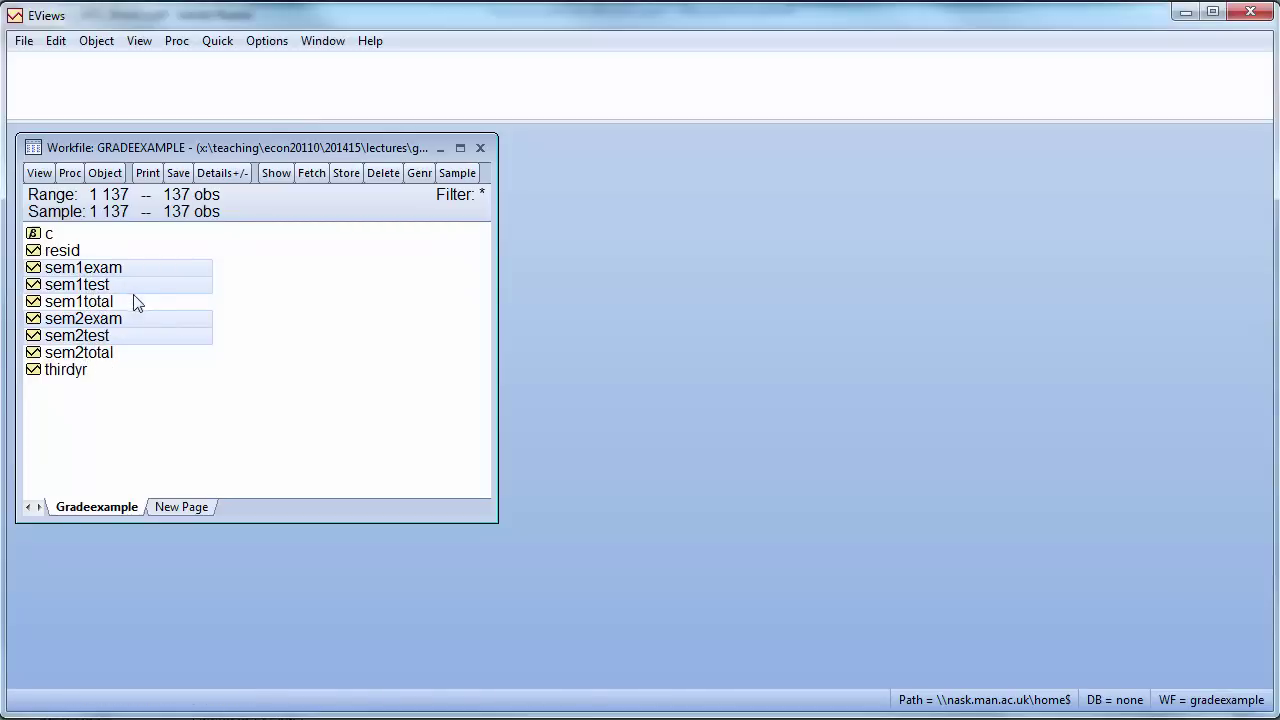
right_click(137, 303)
mouse_move(232, 297)
left_click(403, 332)
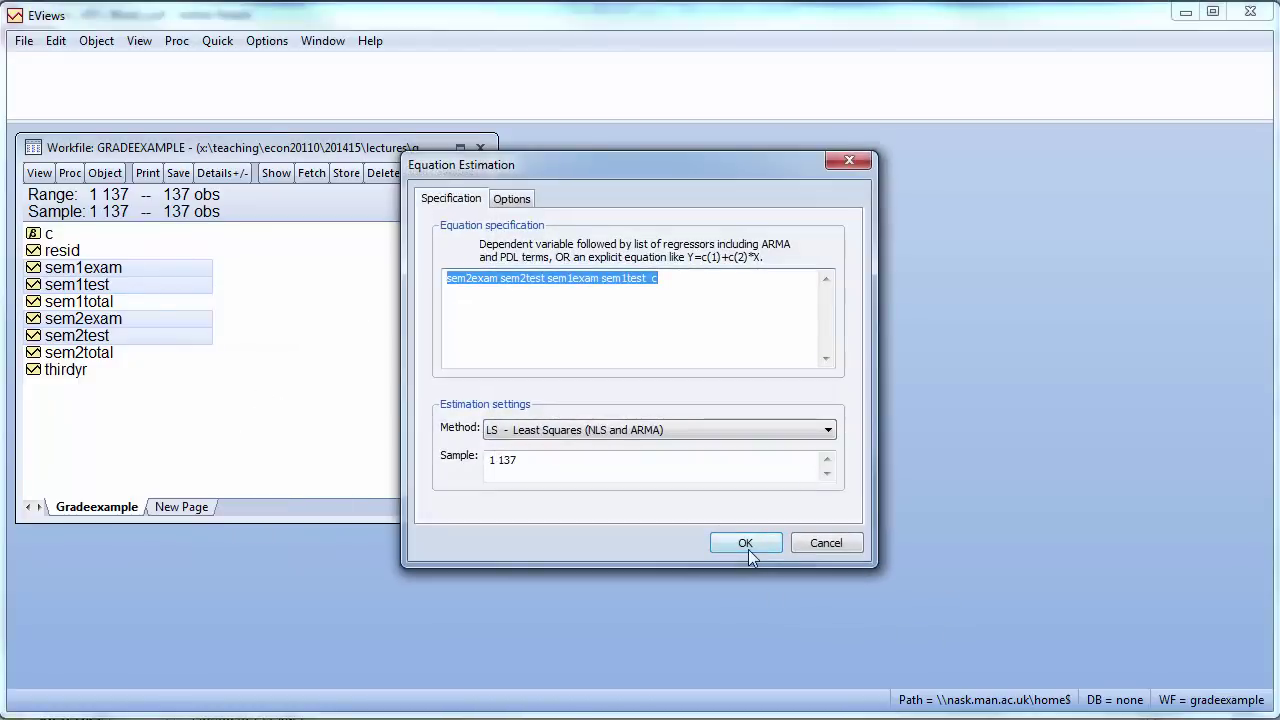
left_click(747, 546)
left_click_drag(398, 146, 866, 150)
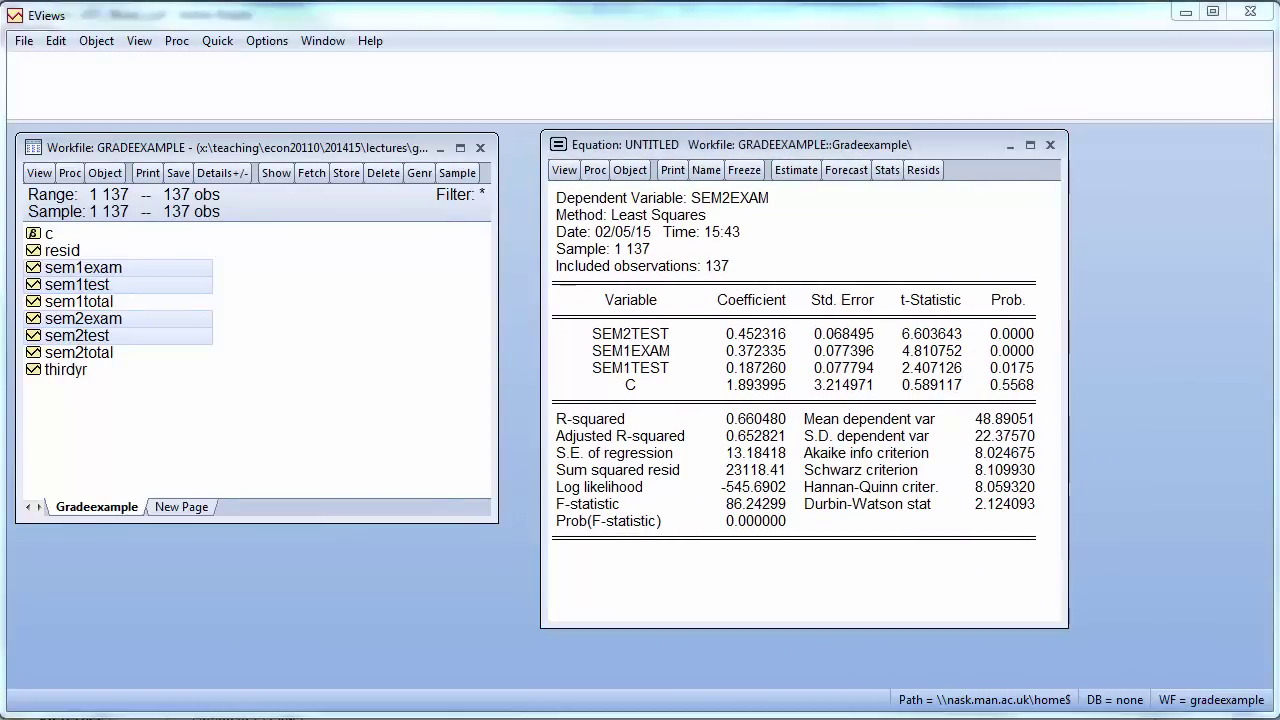
key("alt+Tab")
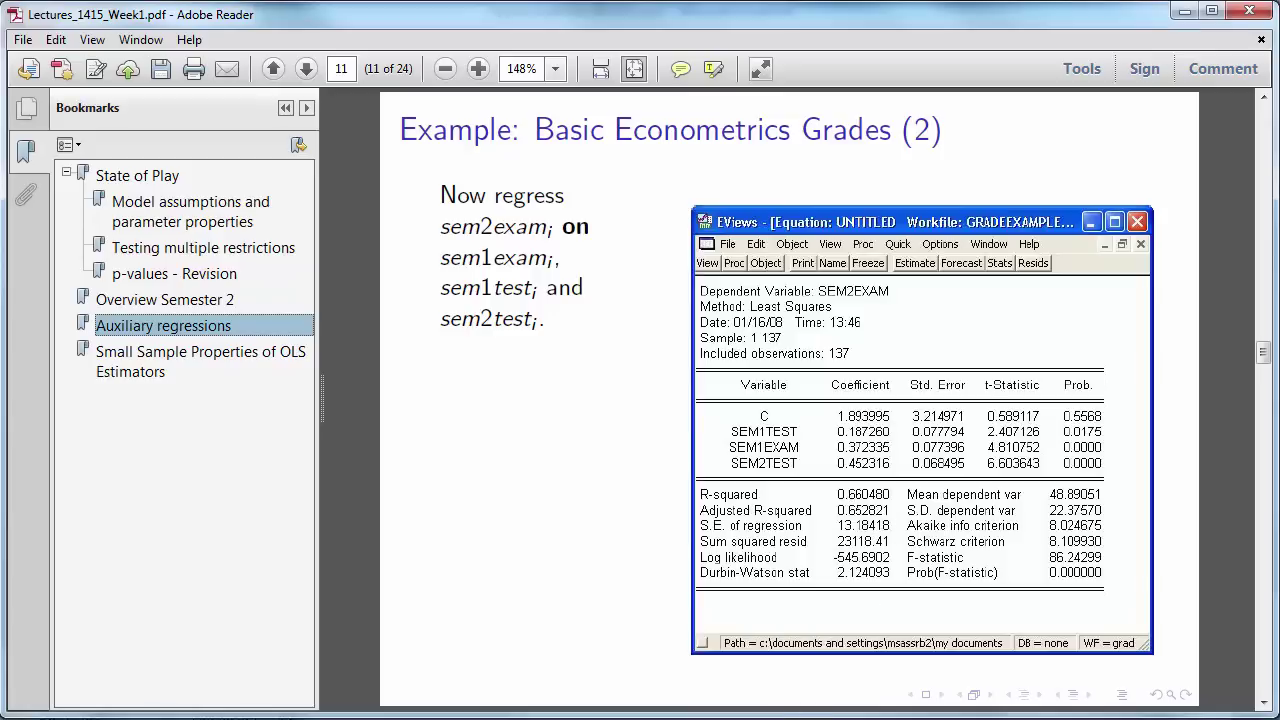
- Return from slide 11 to the EViews sem2exam regression output
key("alt+Tab")
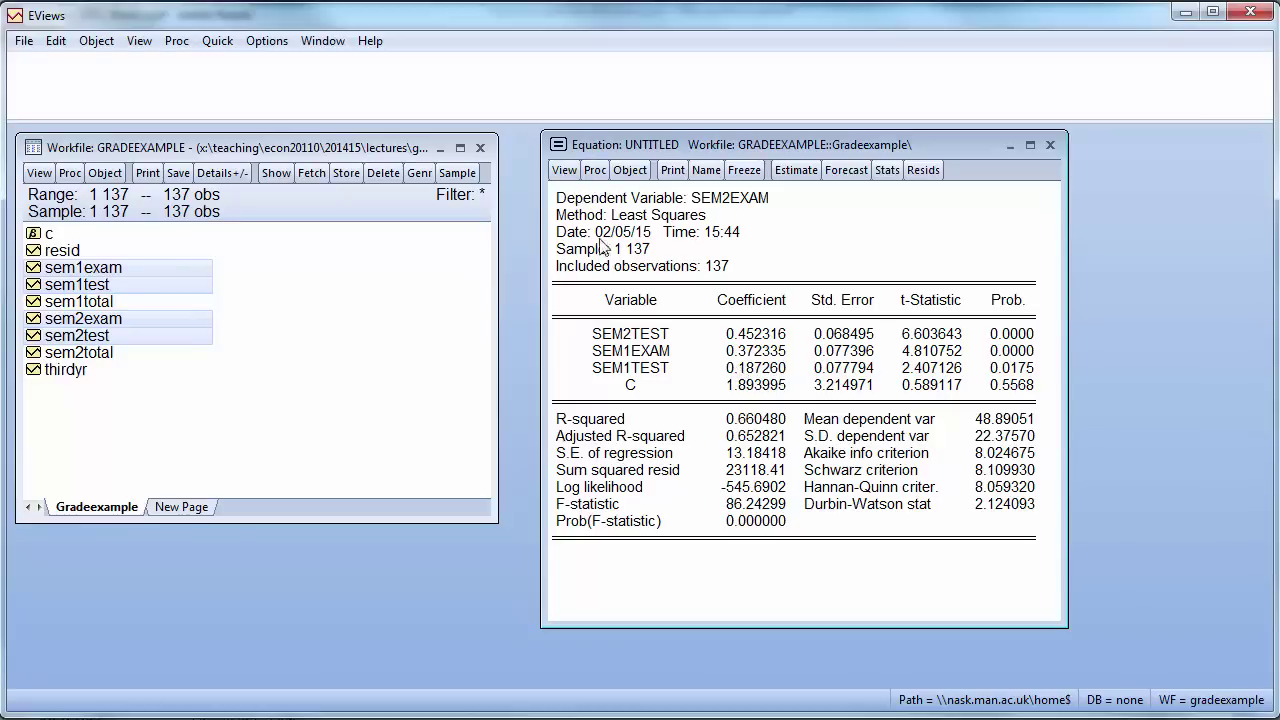
- Start a Redundant Variables Test and enter sem1exam and sem1test as the series to drop
left_click(564, 170)
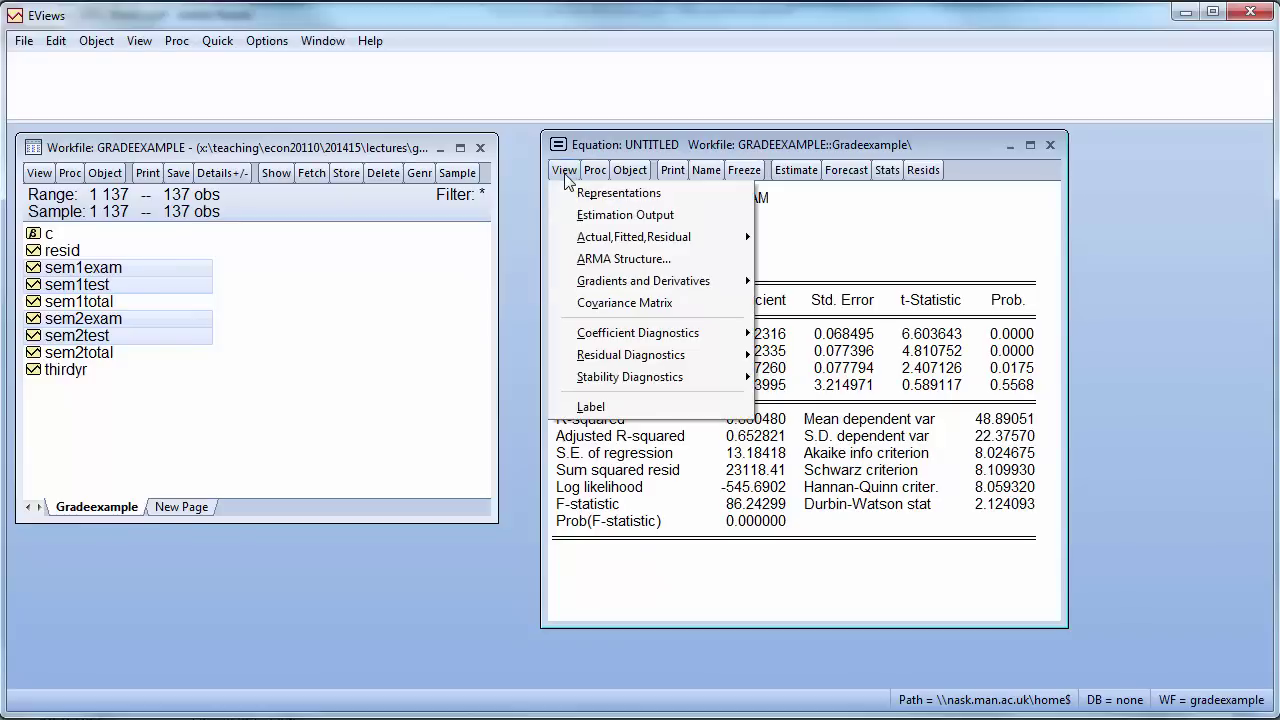
mouse_move(602, 340)
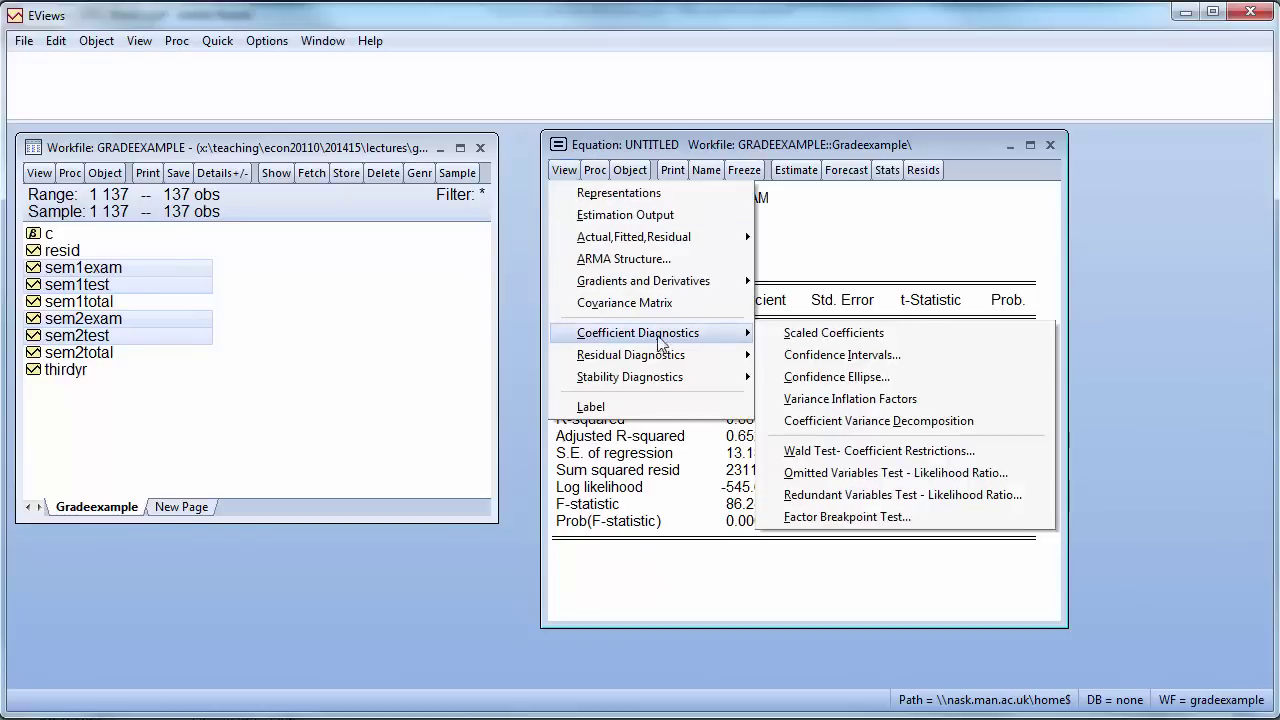
left_click(859, 500)
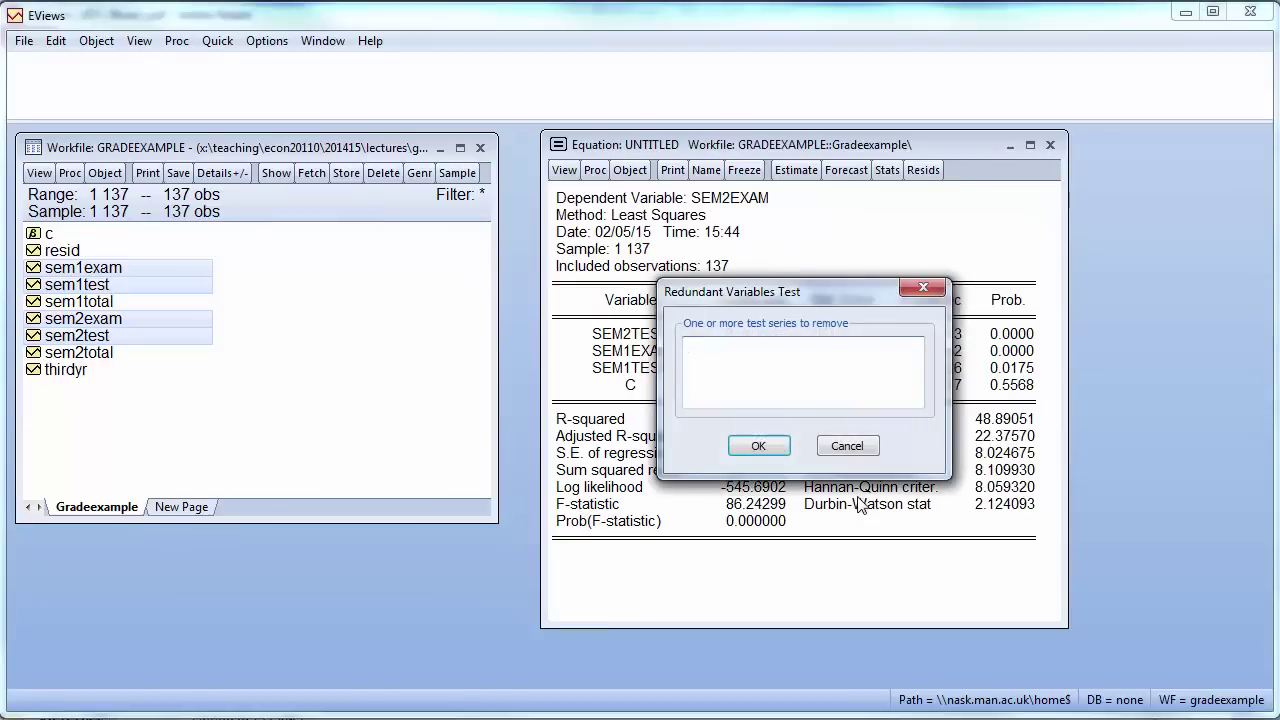
left_click_drag(772, 295, 905, 281)
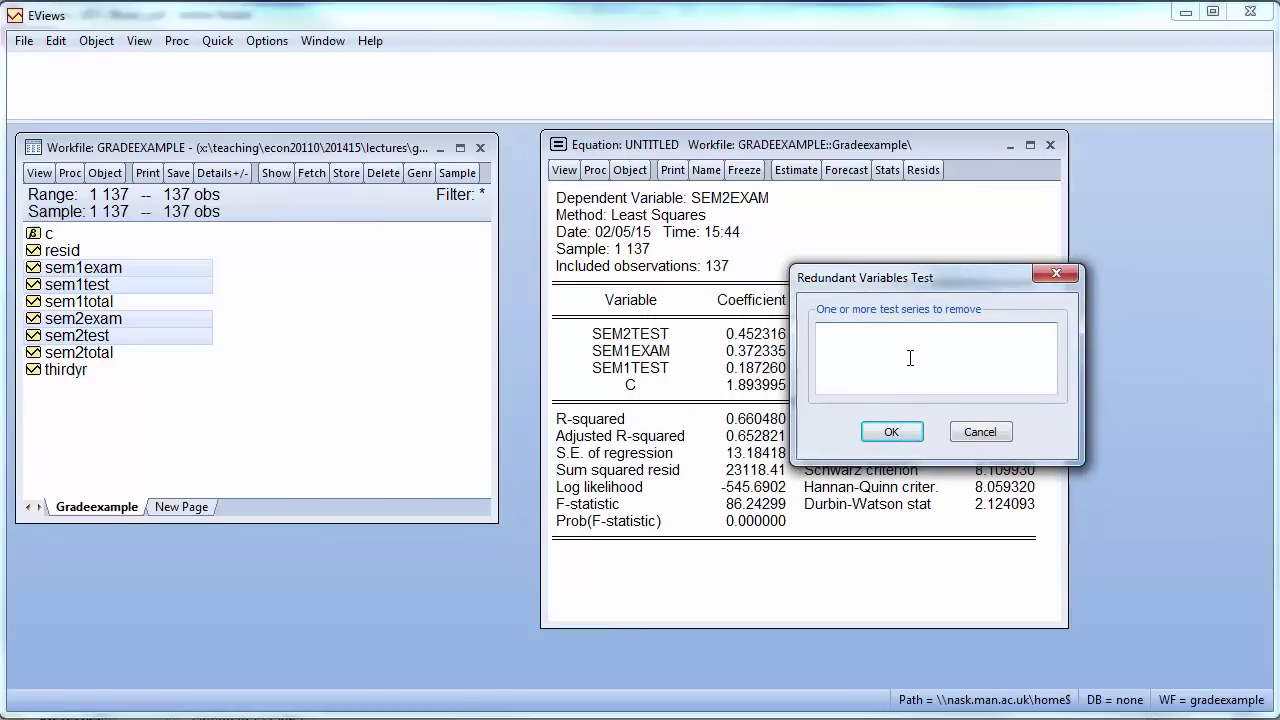
type("sem1ex")
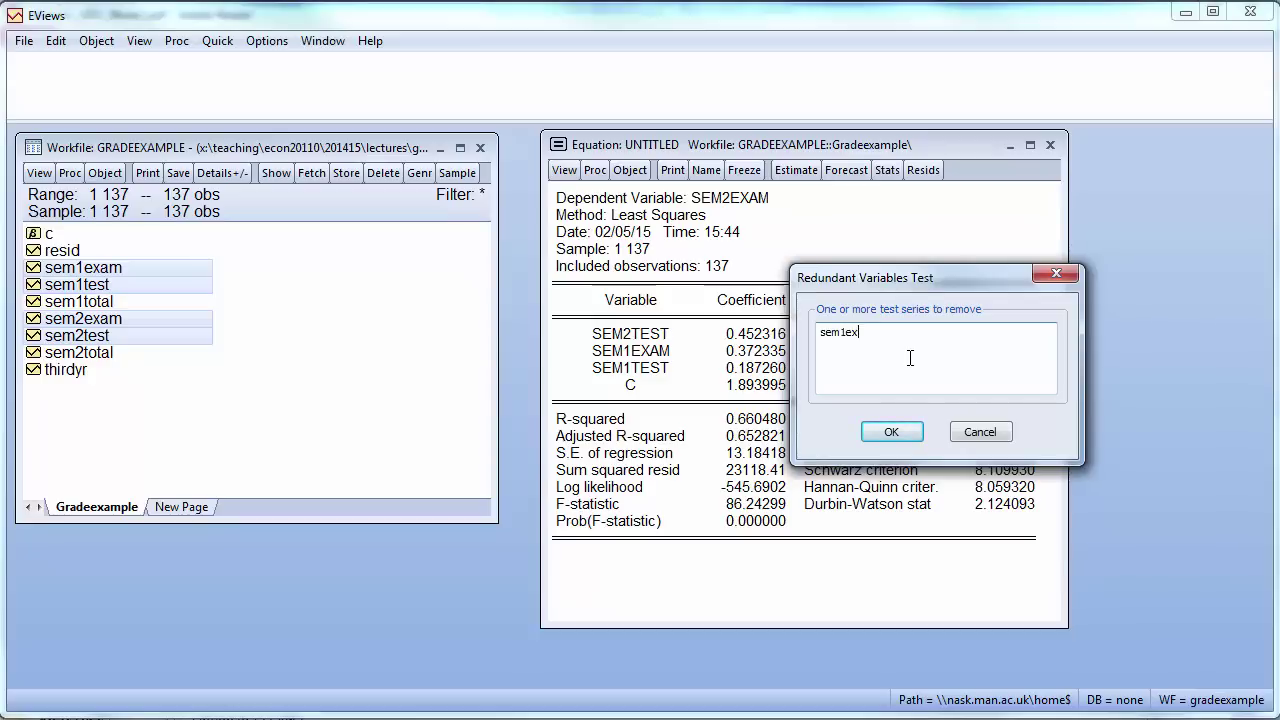
type("am sem1test")
- Run the test and read off F-statistic 18.45376, df (2, 133) and probability 0.0000
left_click(891, 432)
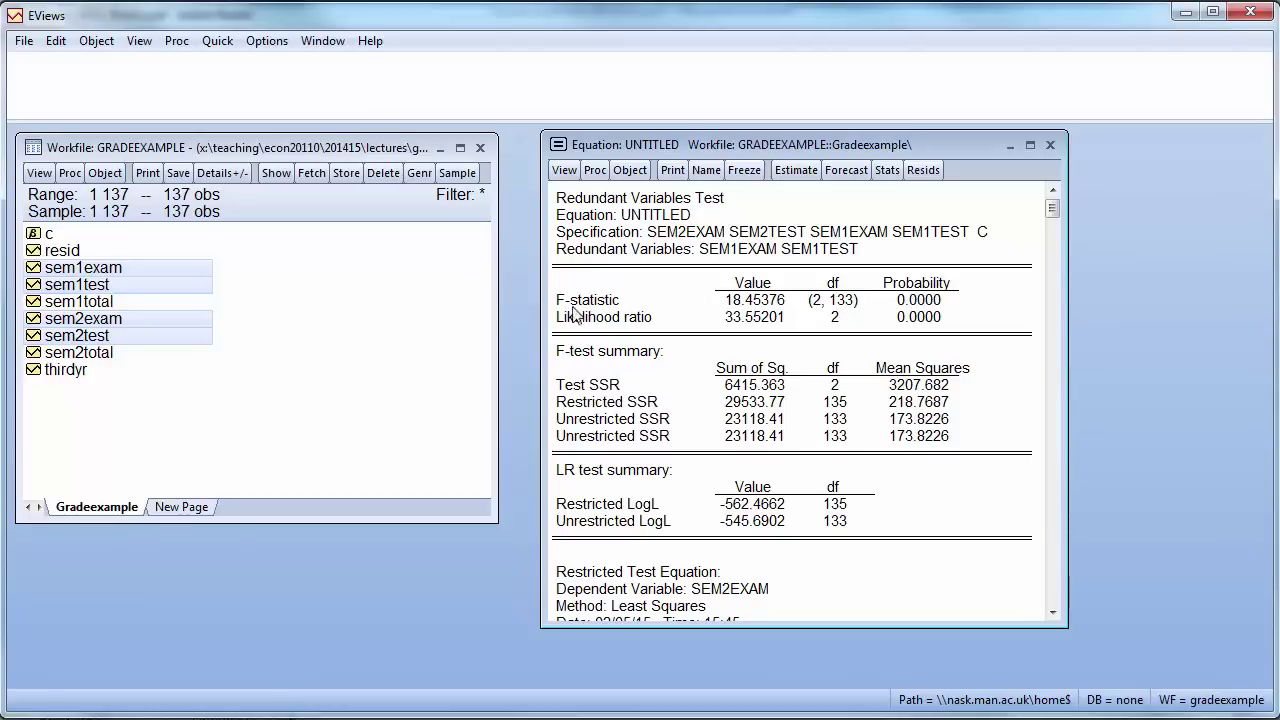
left_click(846, 302)
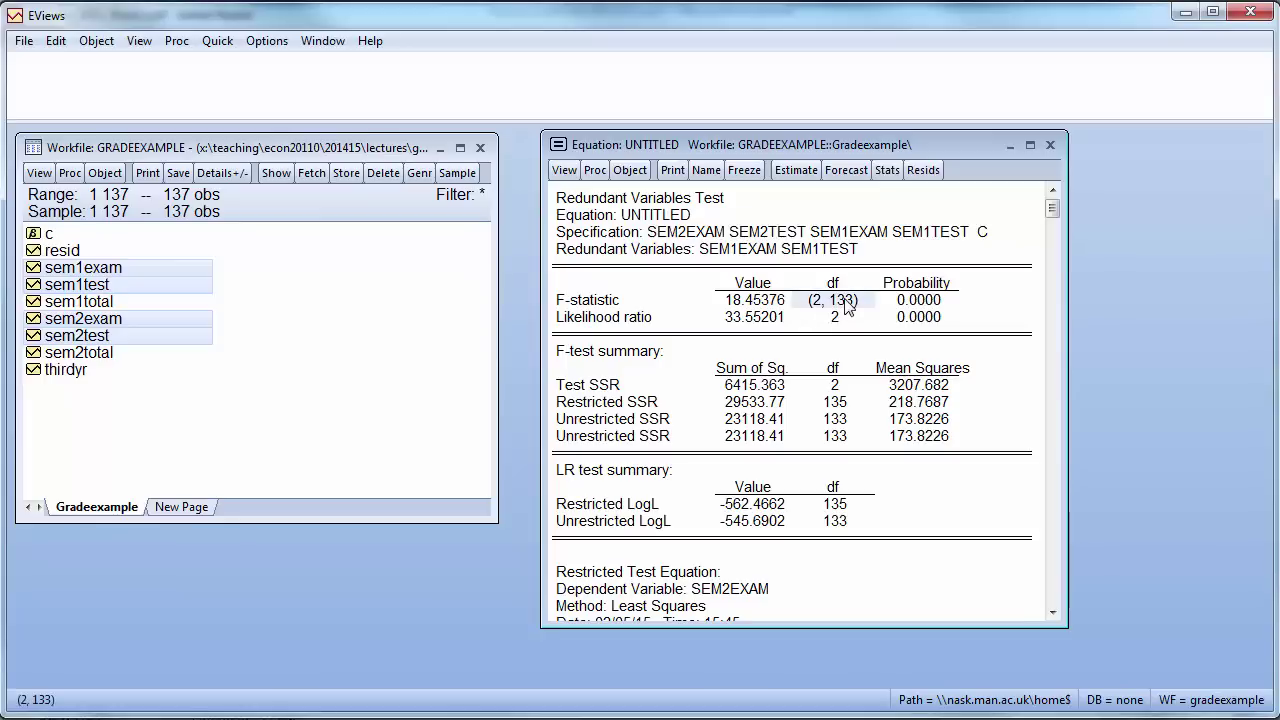
left_click(755, 304)
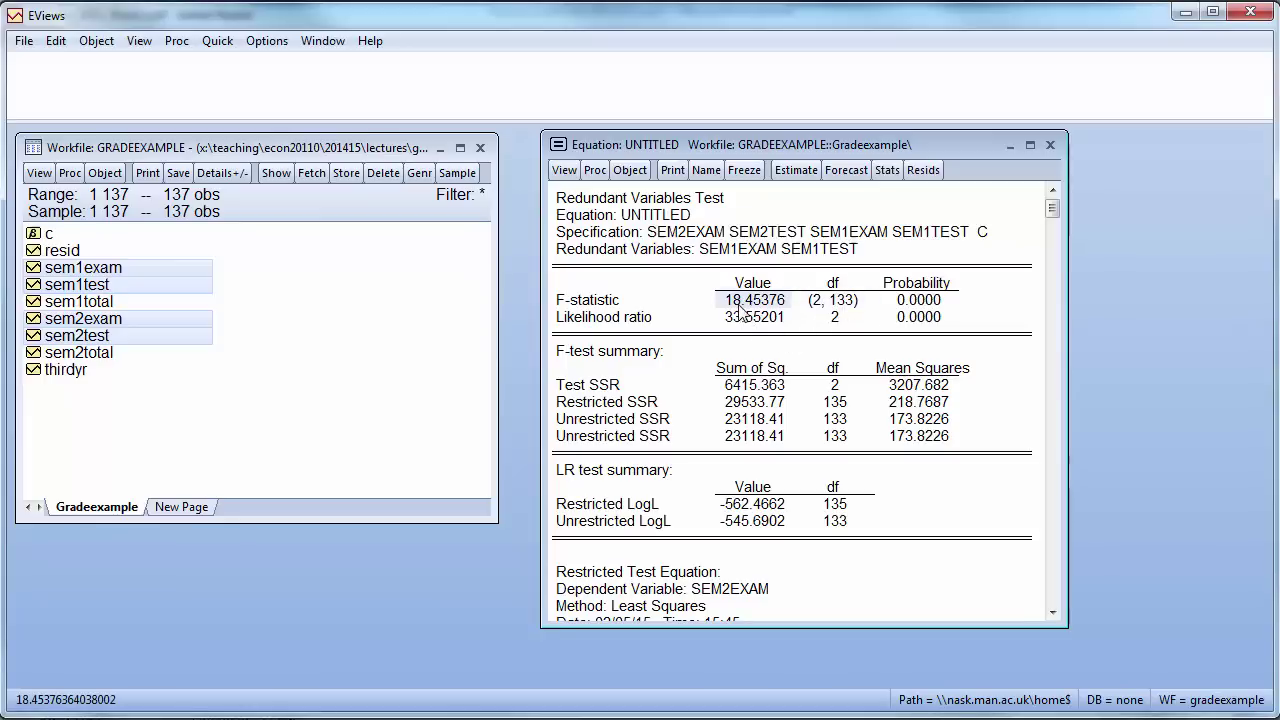
left_click(922, 302)
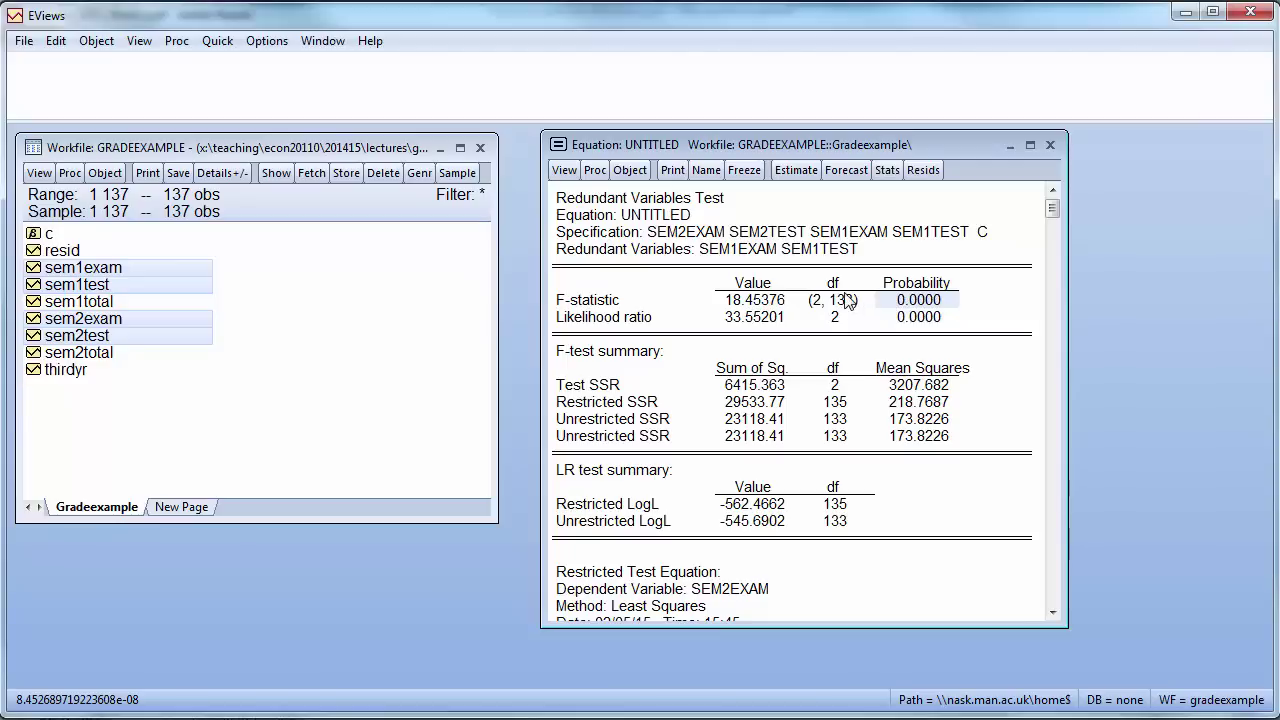
- Switch back to the estimation output and save the equation as mu
left_click(563, 172)
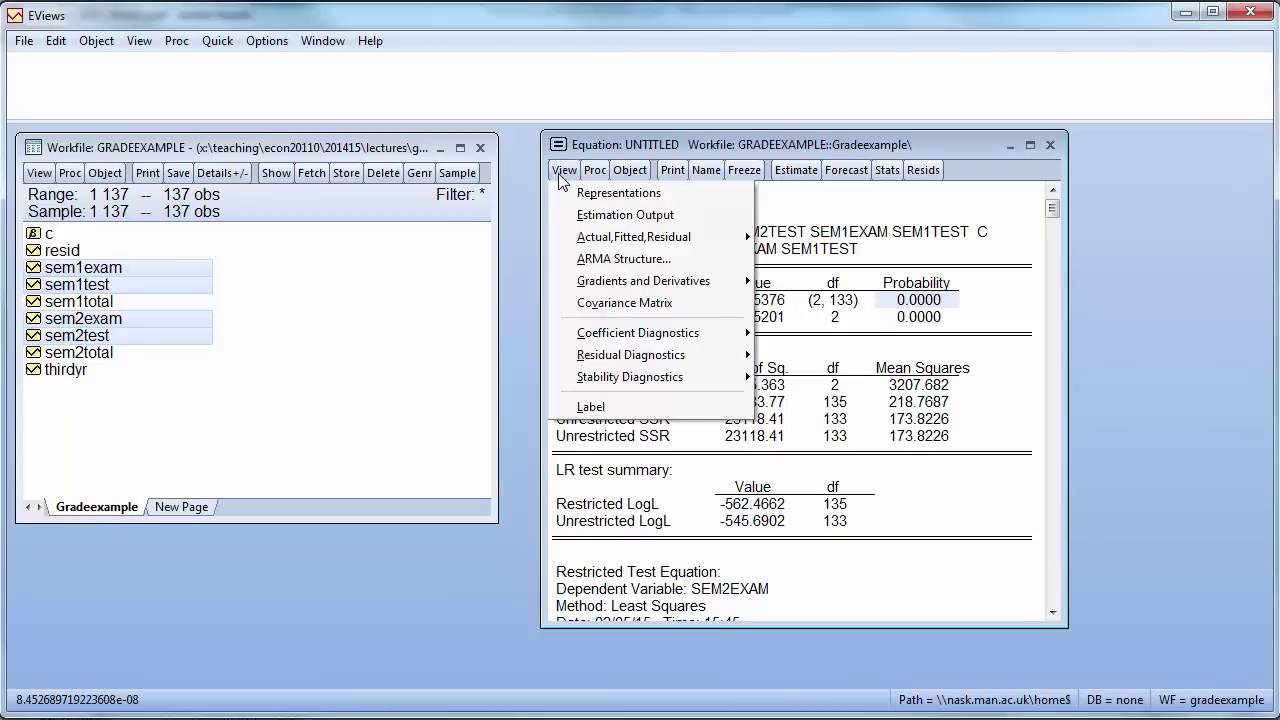
left_click(598, 216)
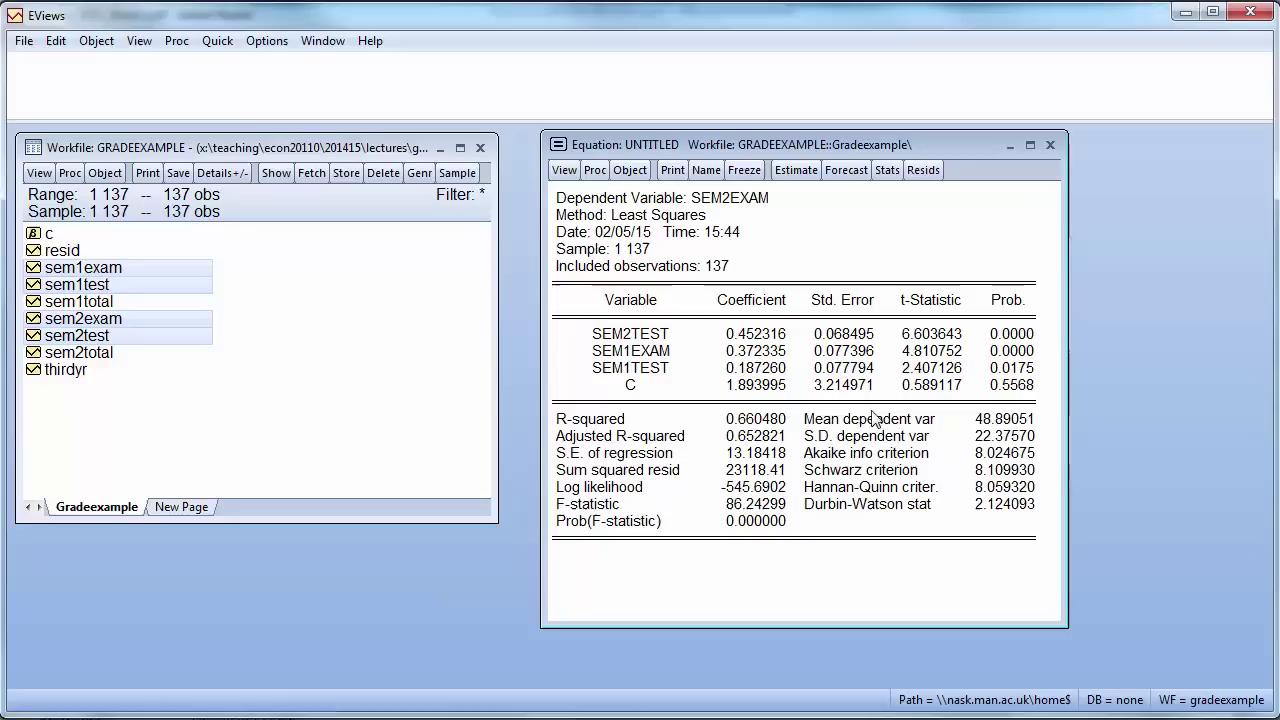
left_click(706, 170)
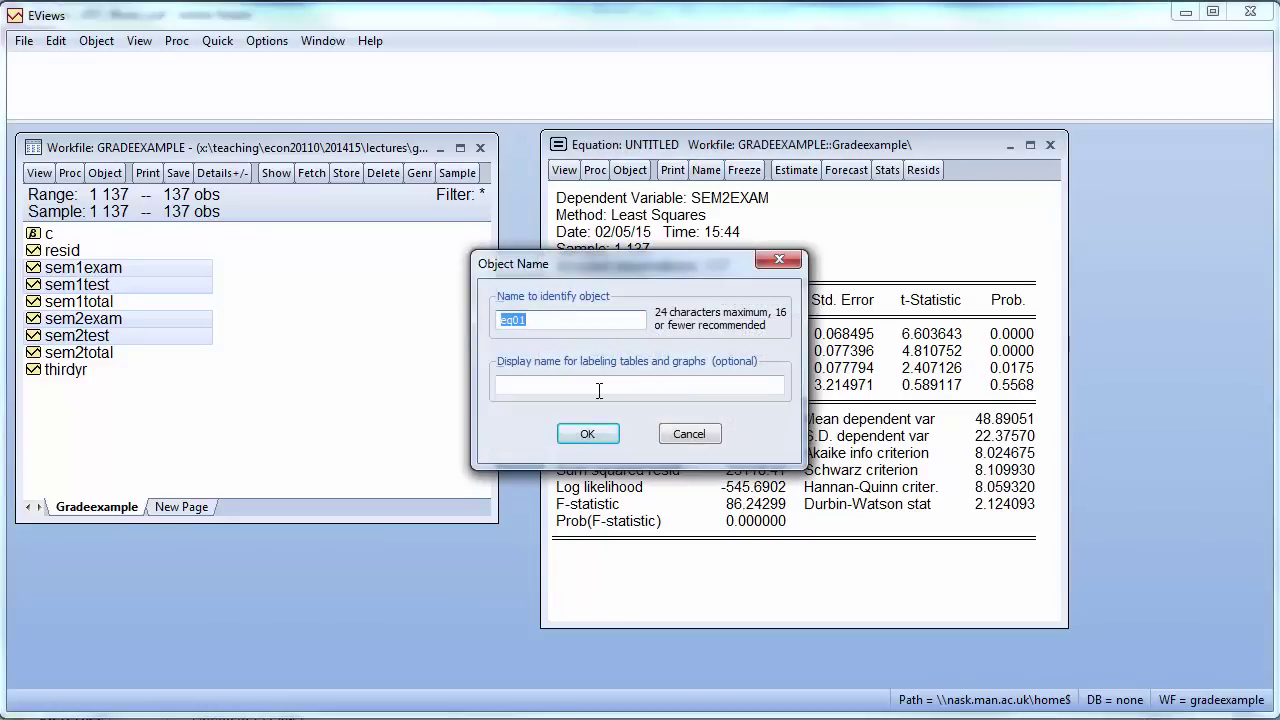
type("Mu")
left_click(588, 436)
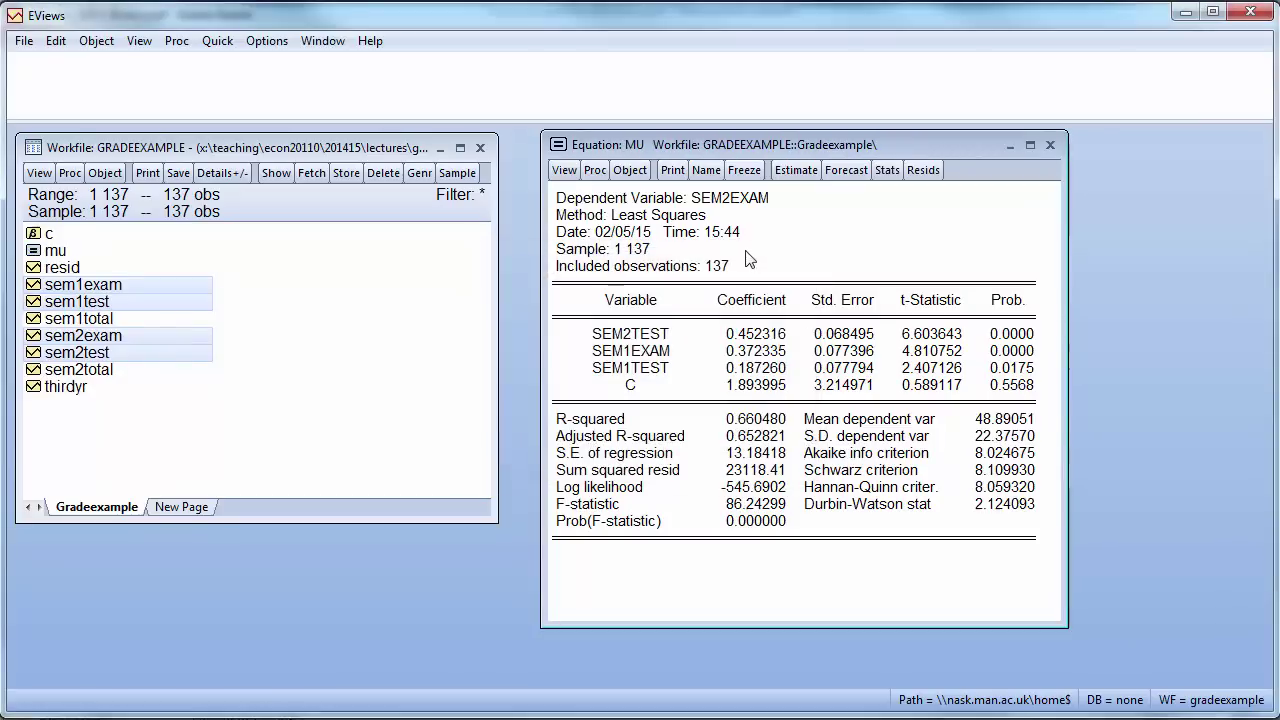
left_click(170, 470)
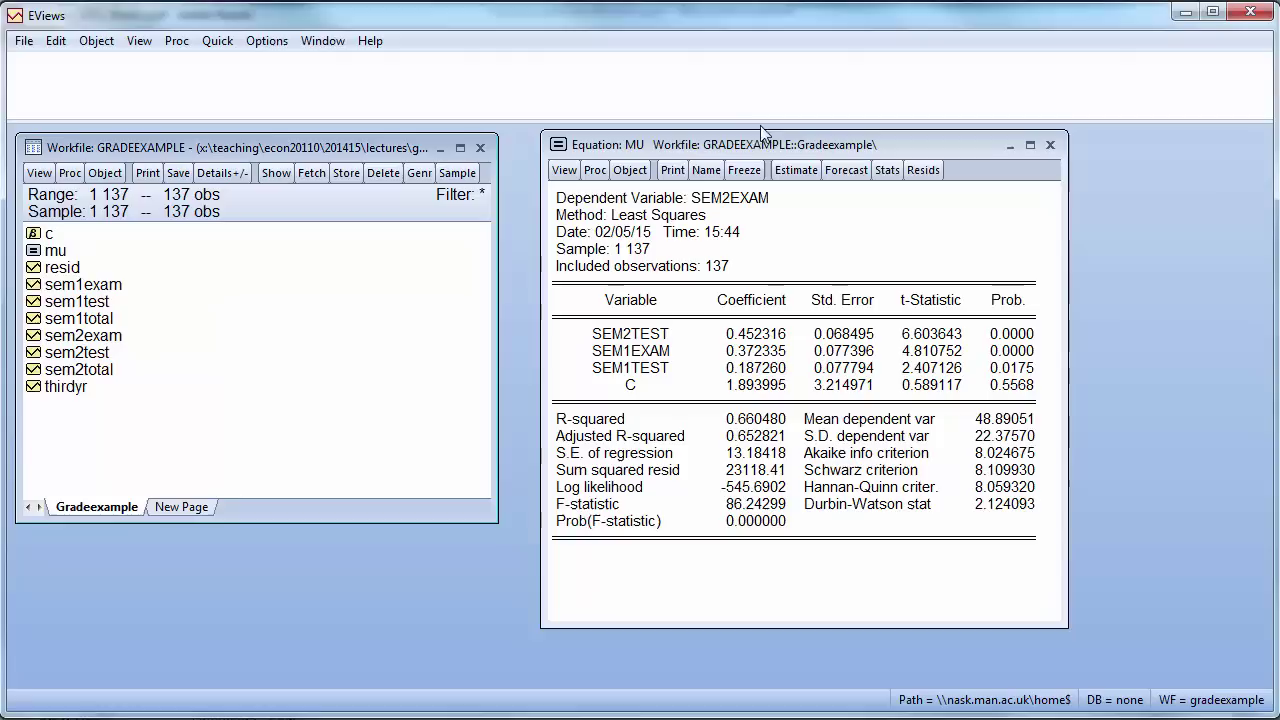
- Estimate the restricted least-squares regression of sem2exam on sem2test with a constant
left_click_drag(757, 144, 911, 152)
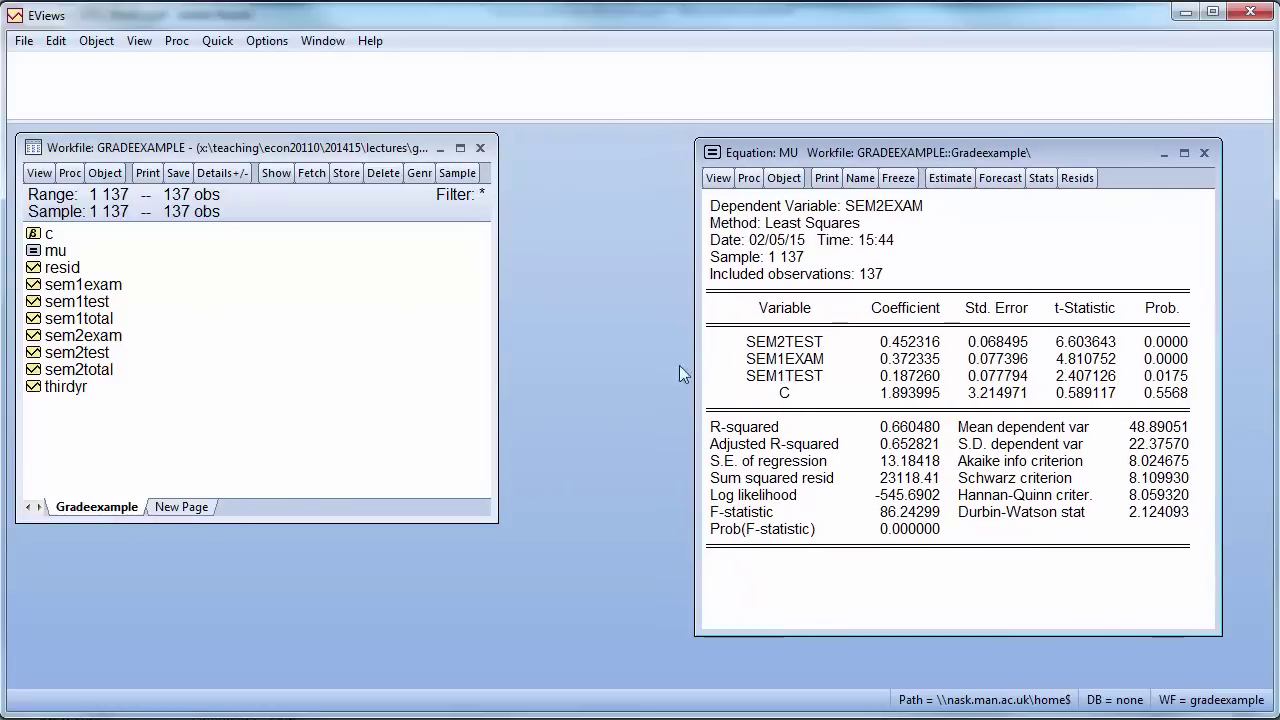
left_click(82, 336)
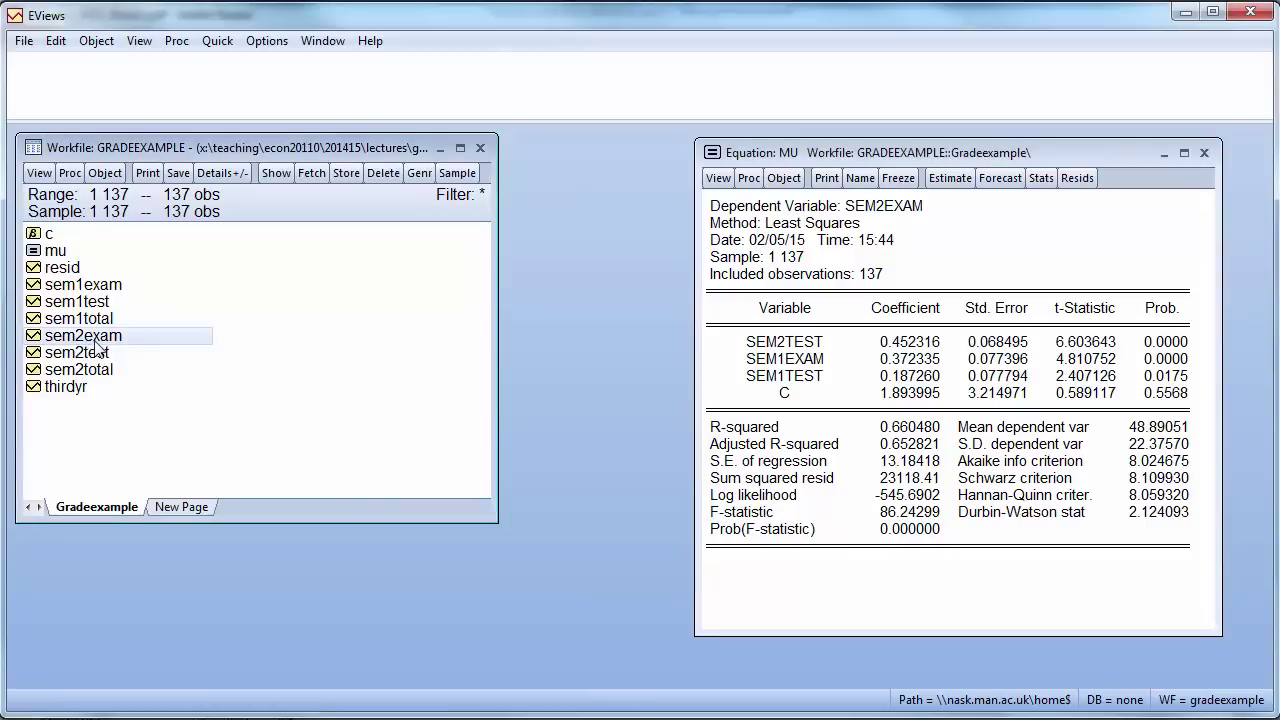
left_click(95, 360, "ctrl")
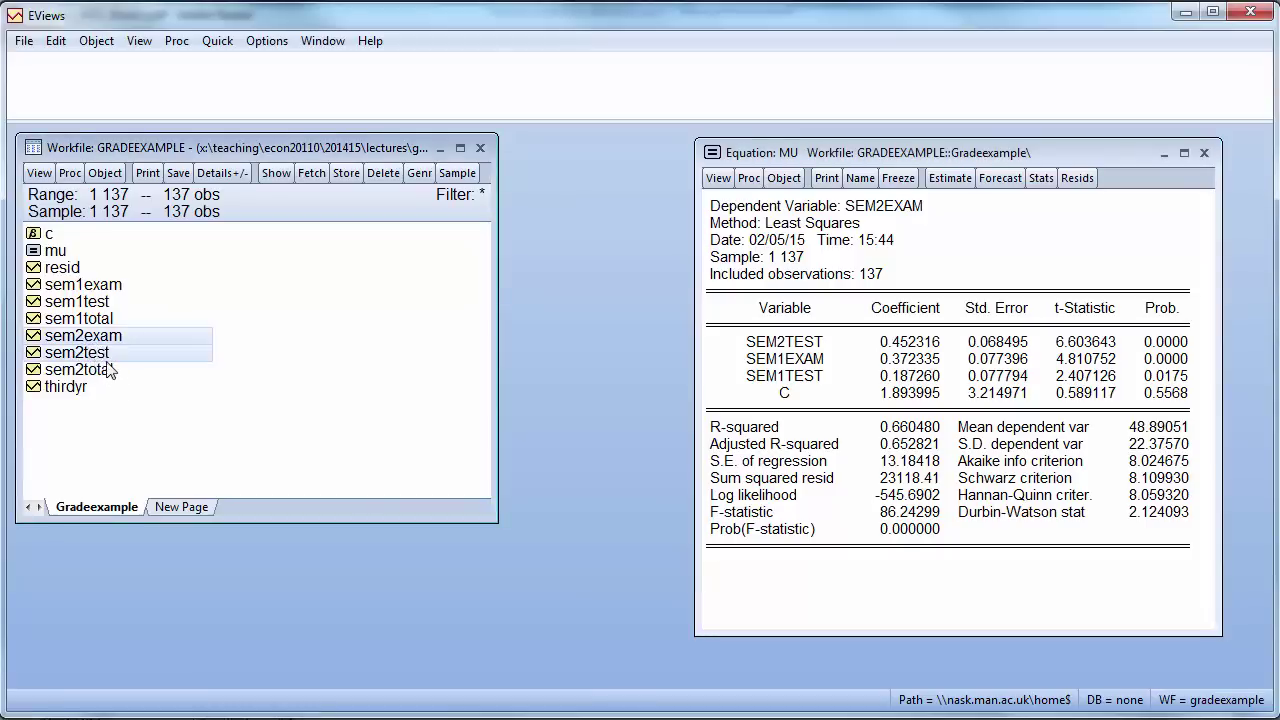
right_click(106, 357)
mouse_move(160, 367)
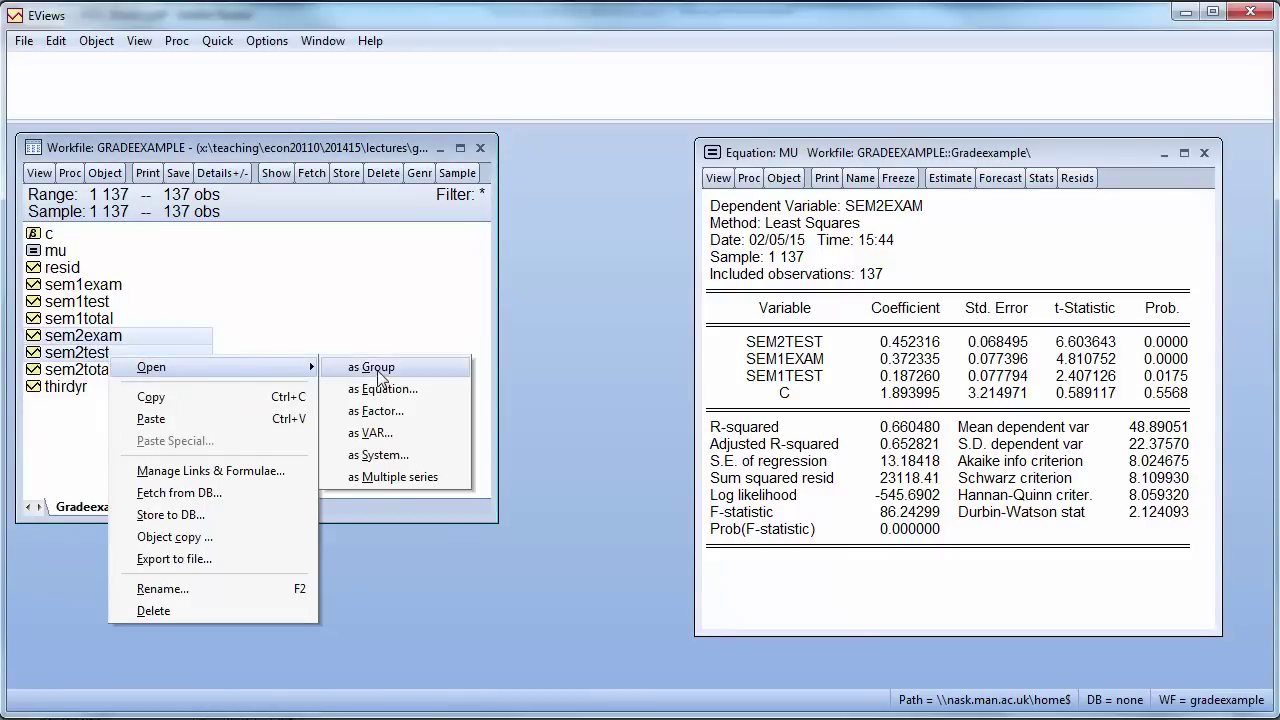
left_click(383, 389)
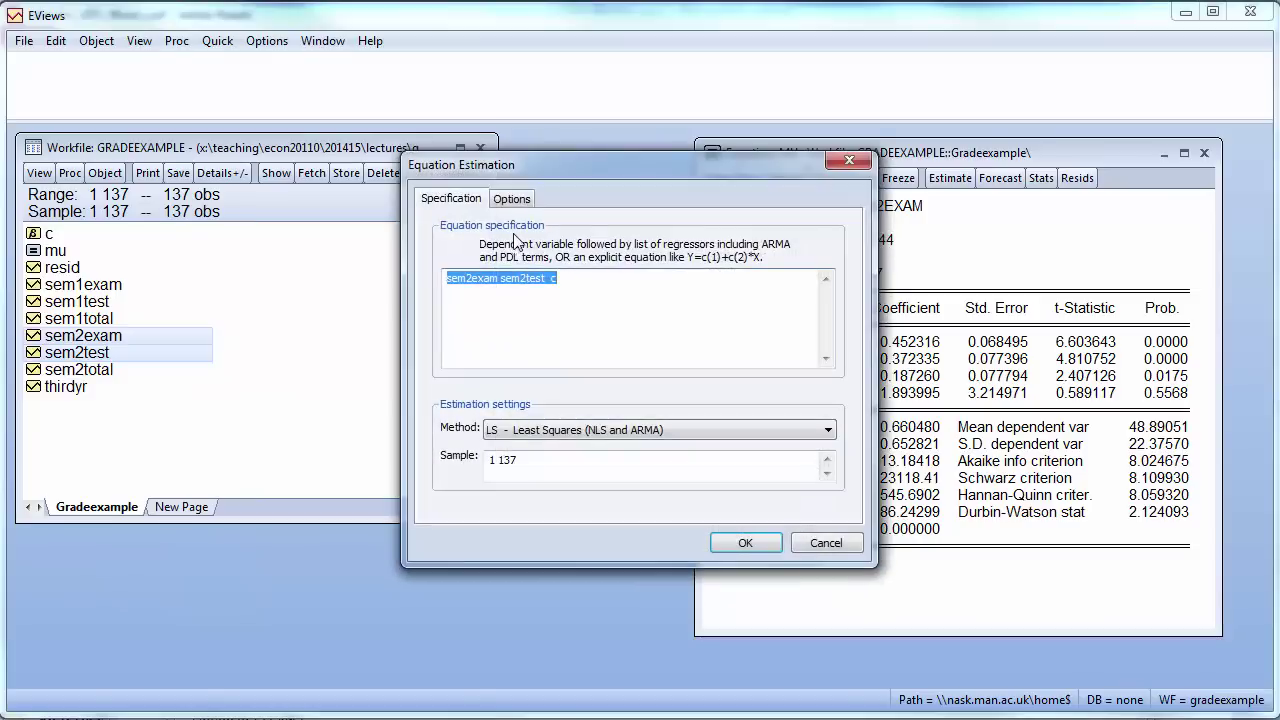
left_click(748, 541)
left_click_drag(423, 167, 617, 163)
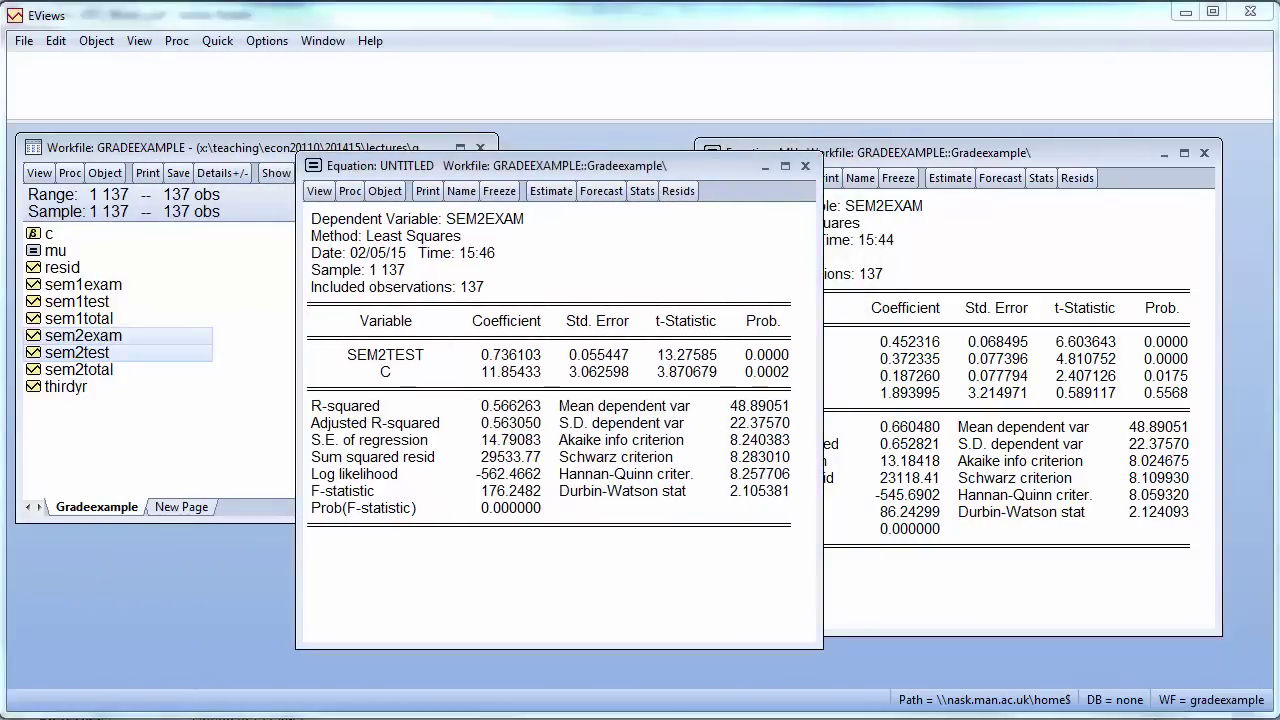
key("alt+Tab")
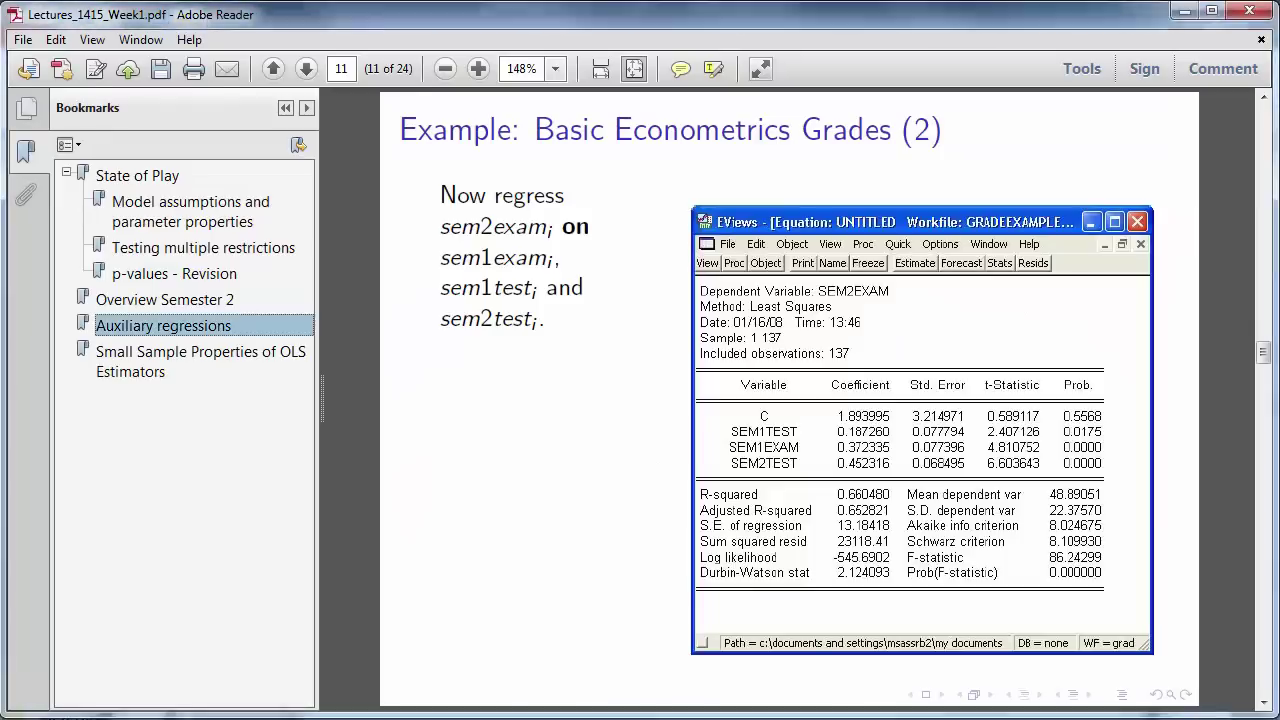
- Go to the Auxiliary regressions slide and highlight 'obtain estimated residuals'
left_click(162, 326)
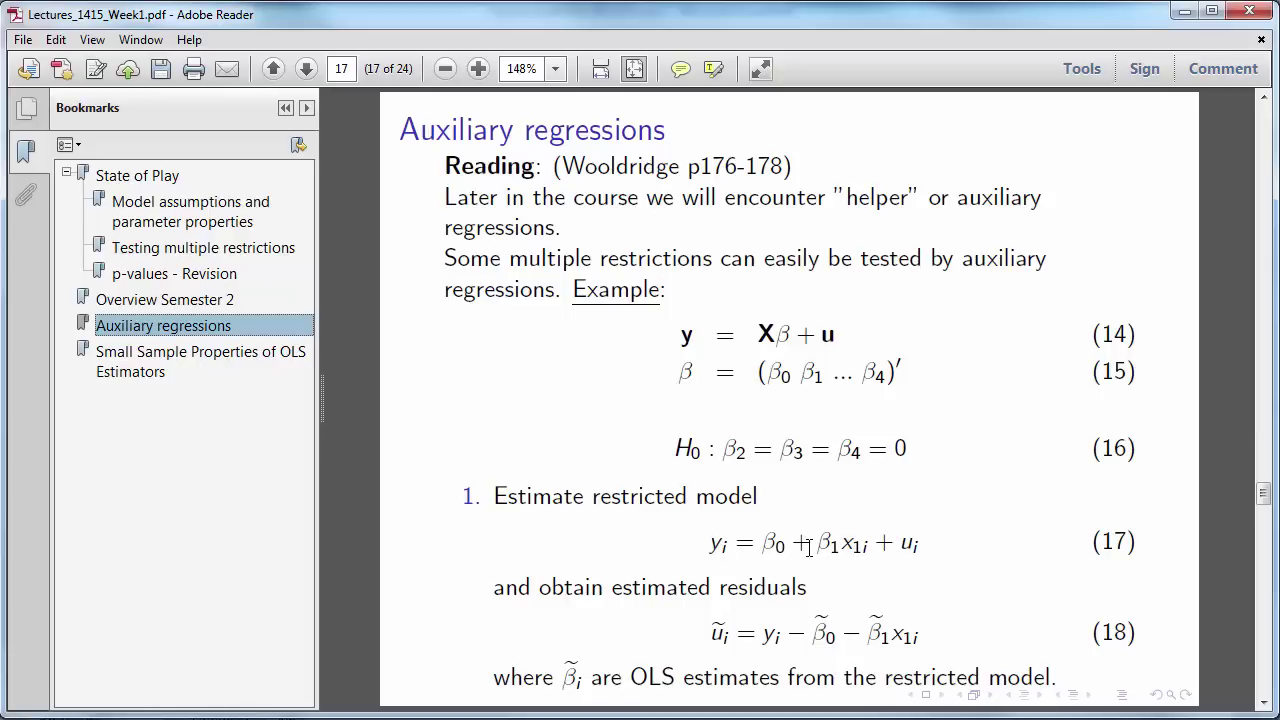
left_click_drag(540, 588, 777, 591)
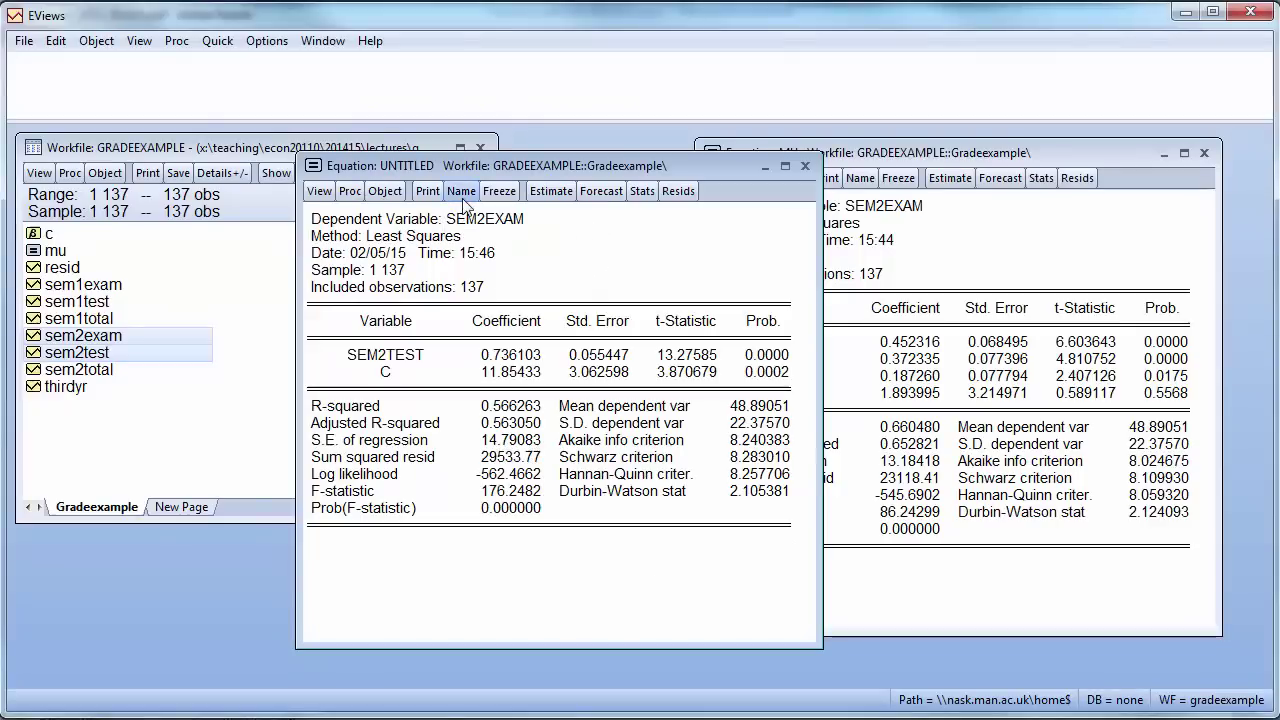
- Save the restricted regression's residuals as a new series named res_r
left_click(351, 197)
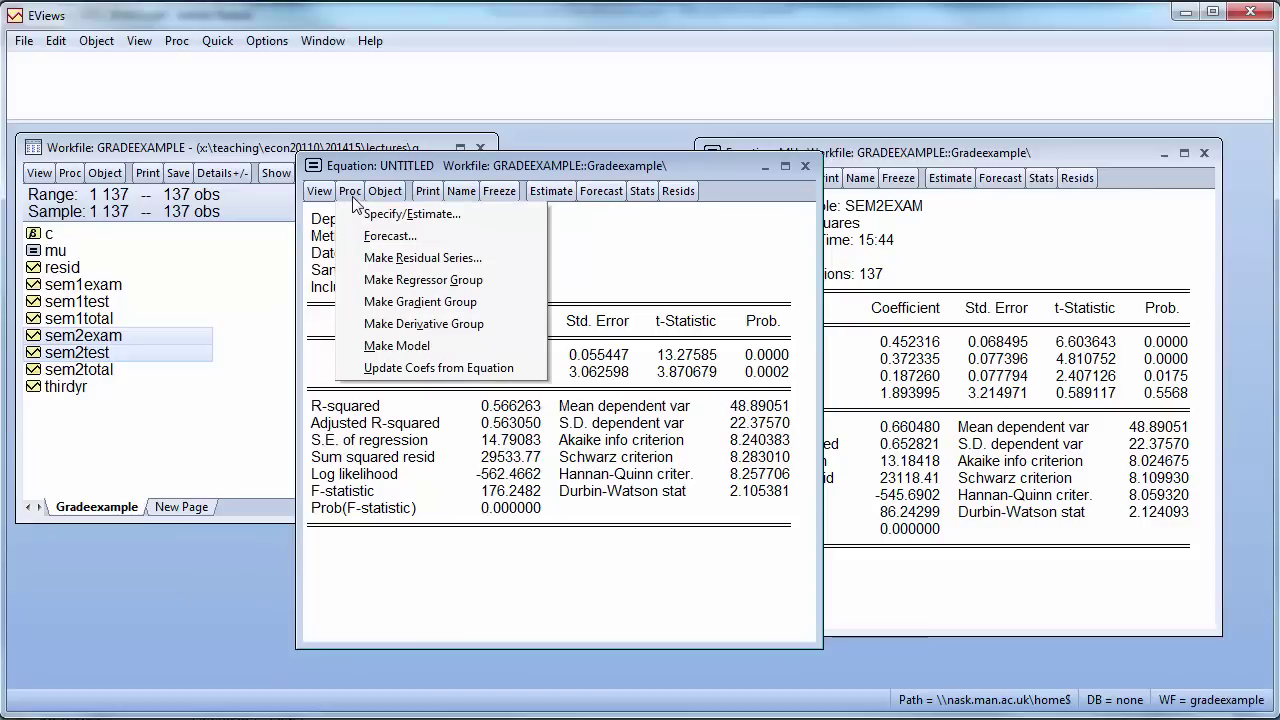
left_click(398, 266)
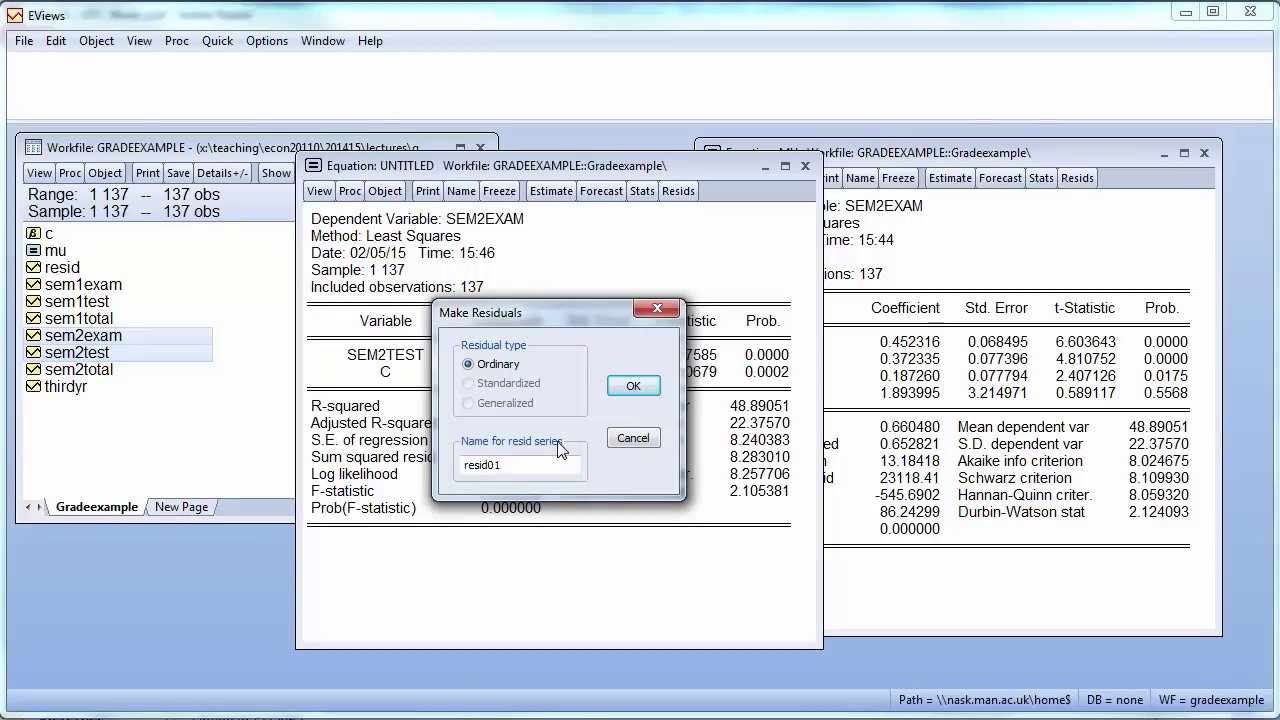
left_click(541, 466)
key("BackSpace")
key("BackSpace")
key("BackSpace")
left_click(634, 387)
- Select res_r in the workfile and close the open object windows
left_click_drag(283, 189, 363, 149)
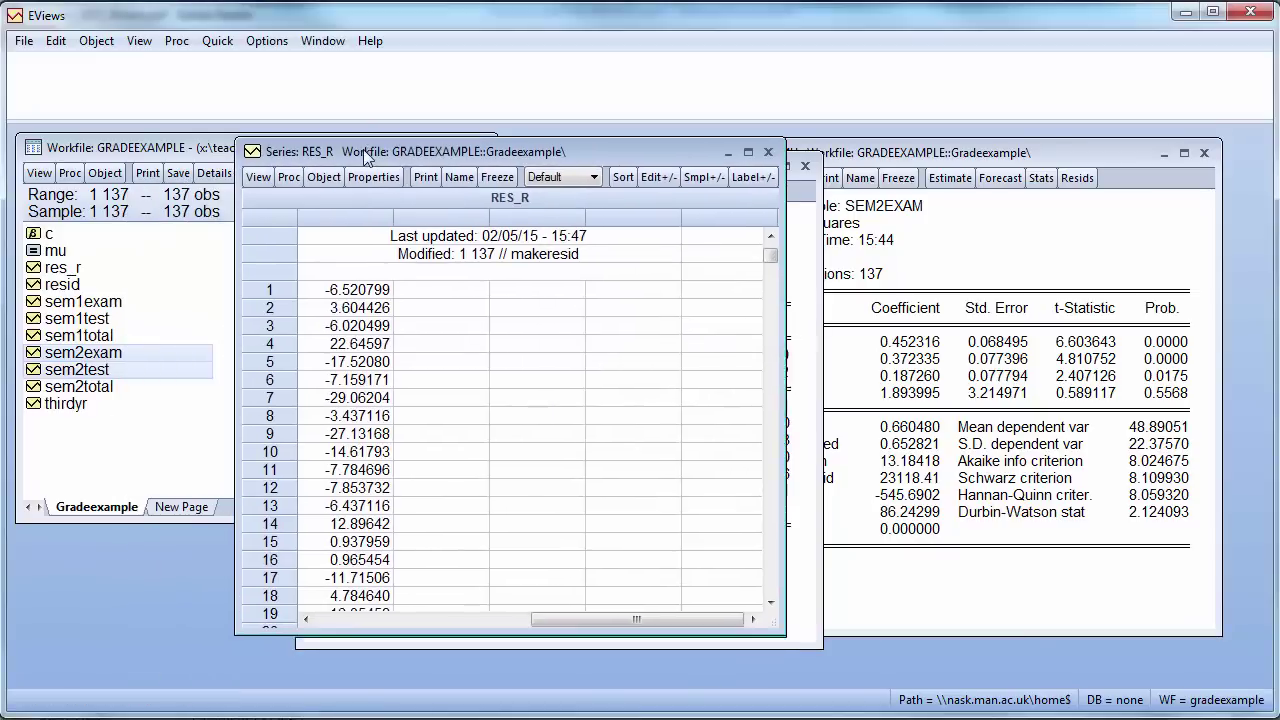
left_click(105, 212)
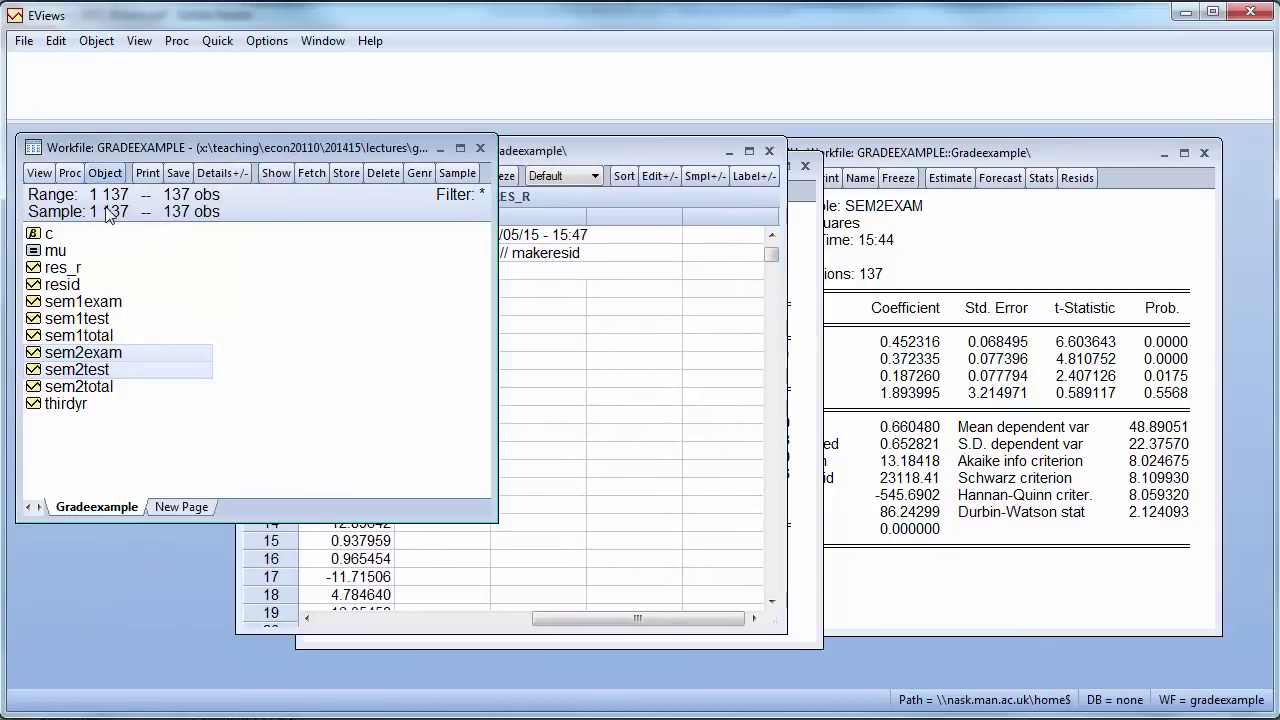
left_click(62, 268)
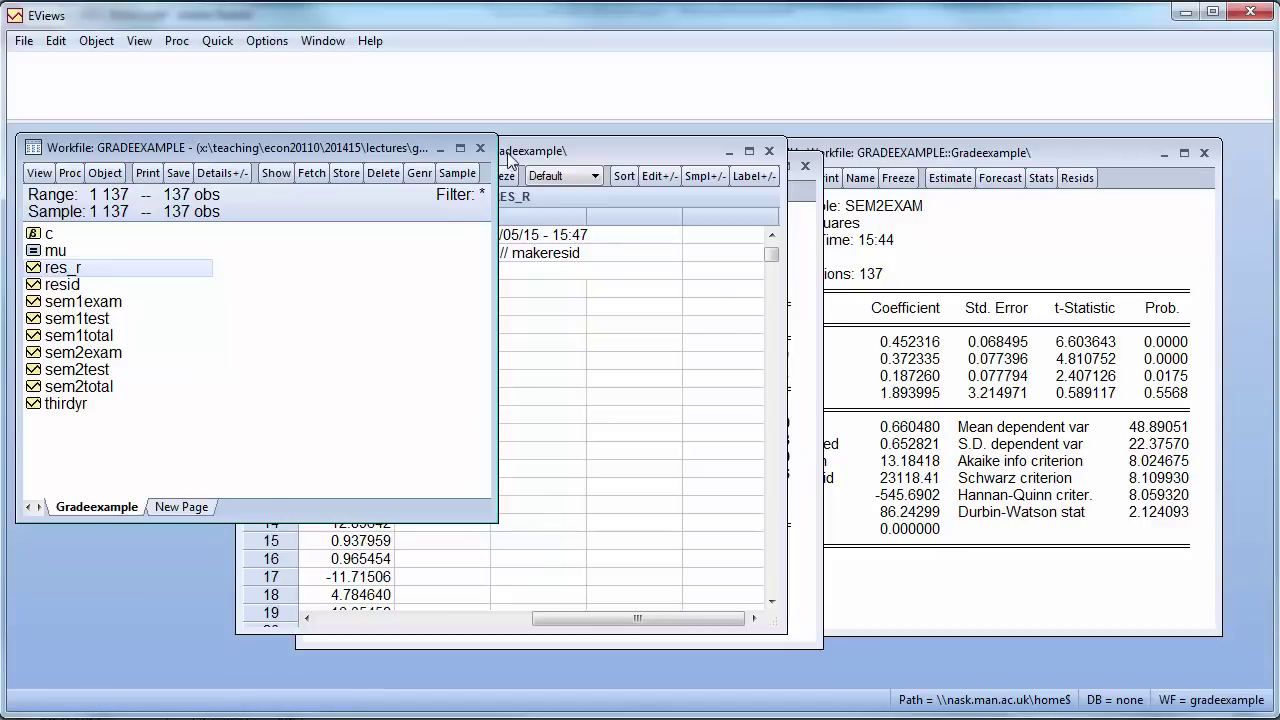
left_click(480, 148)
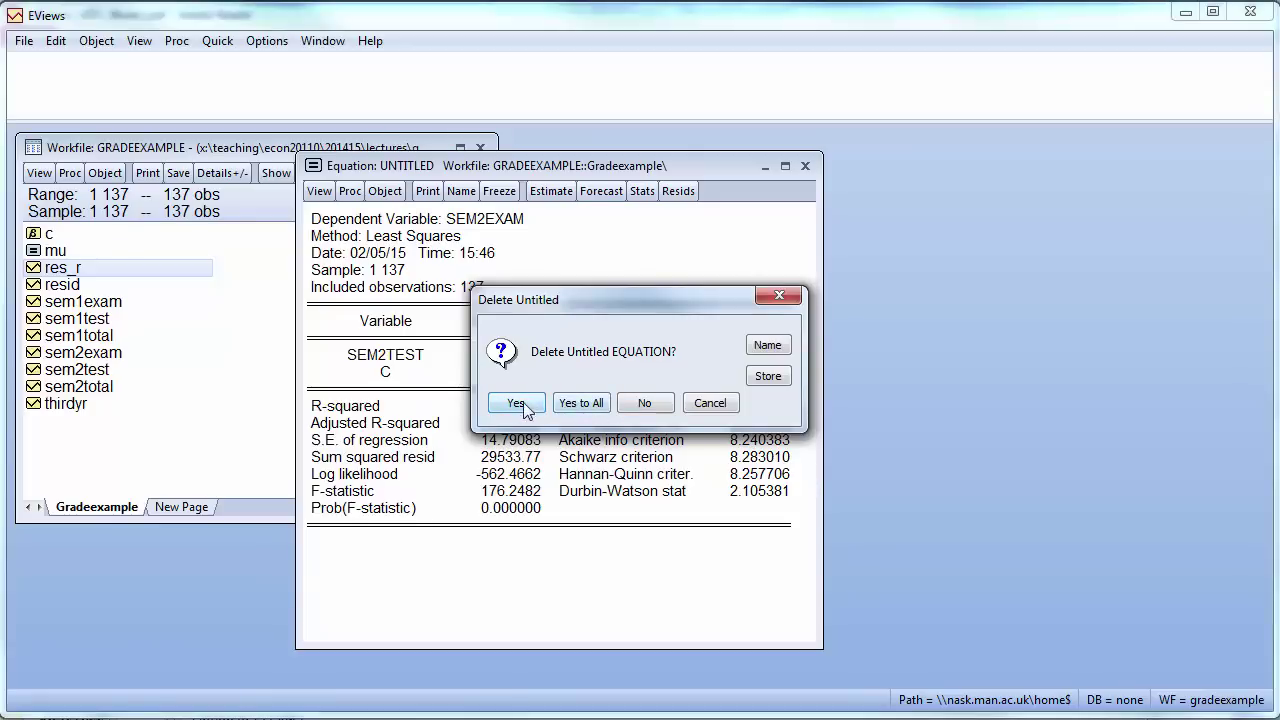
- Delete the untitled equation without saving the workfile, then go back to the slides
left_click(516, 404)
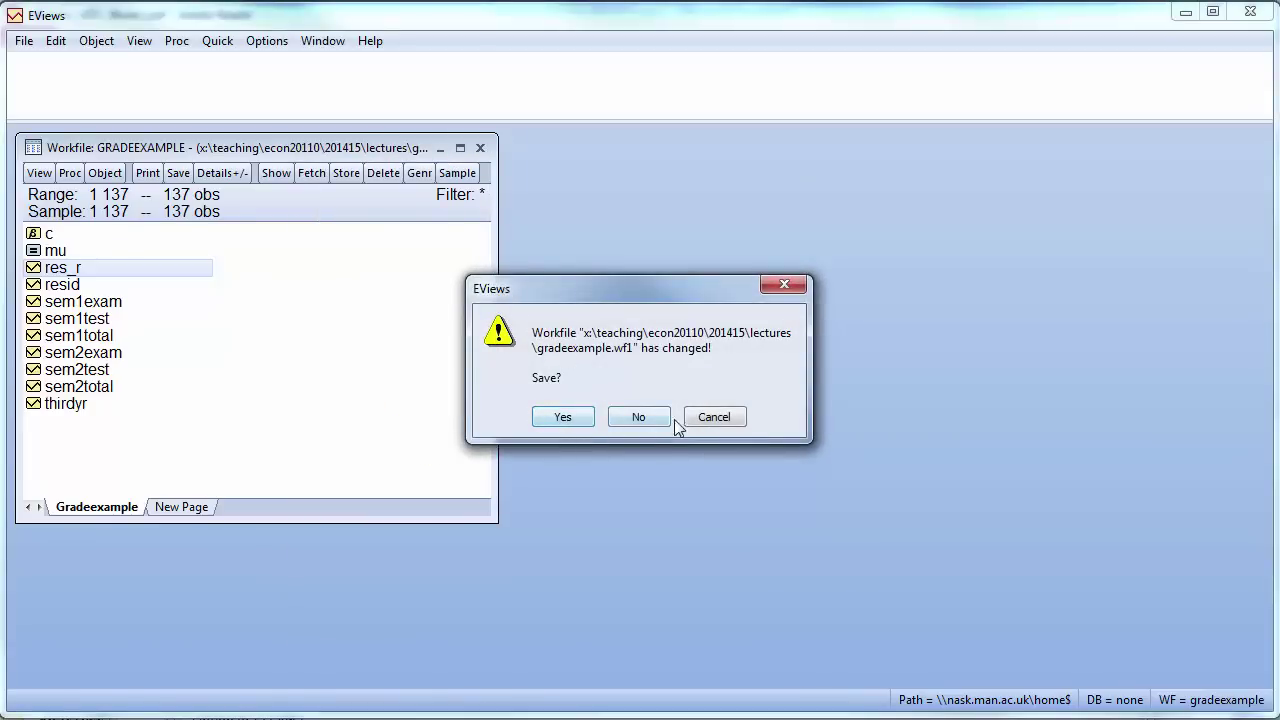
left_click(714, 417)
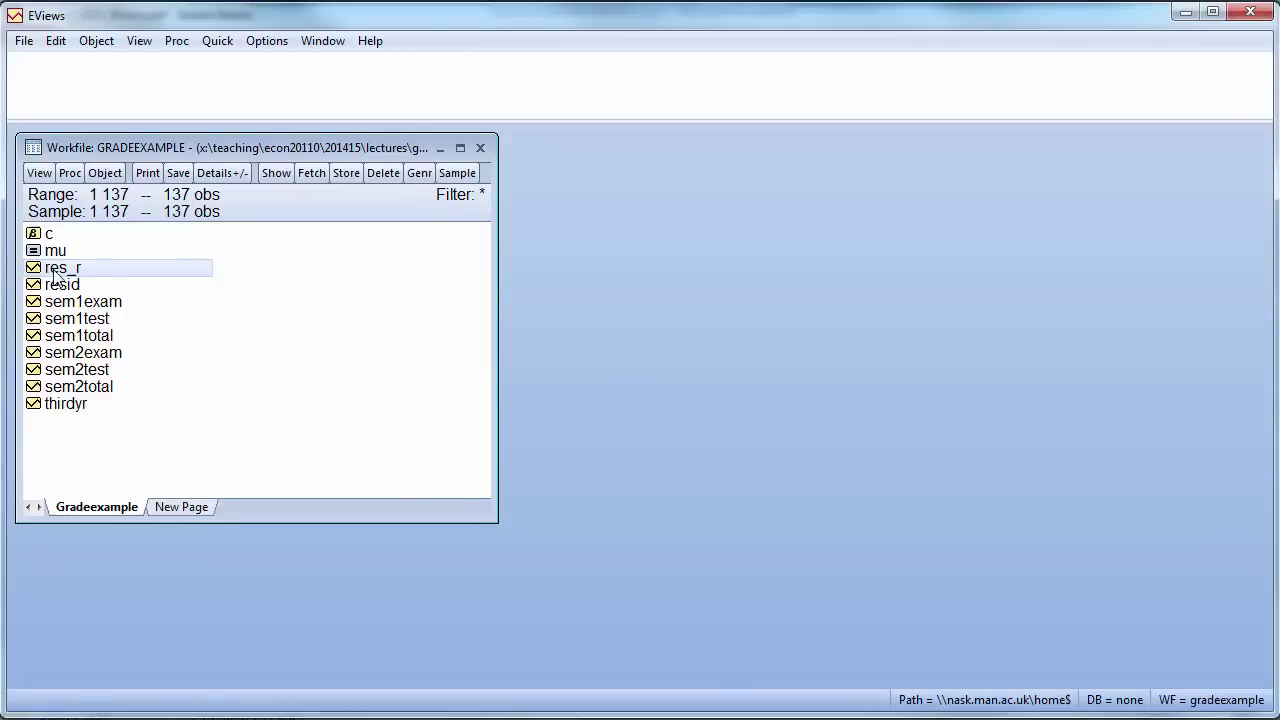
key("alt+Tab")
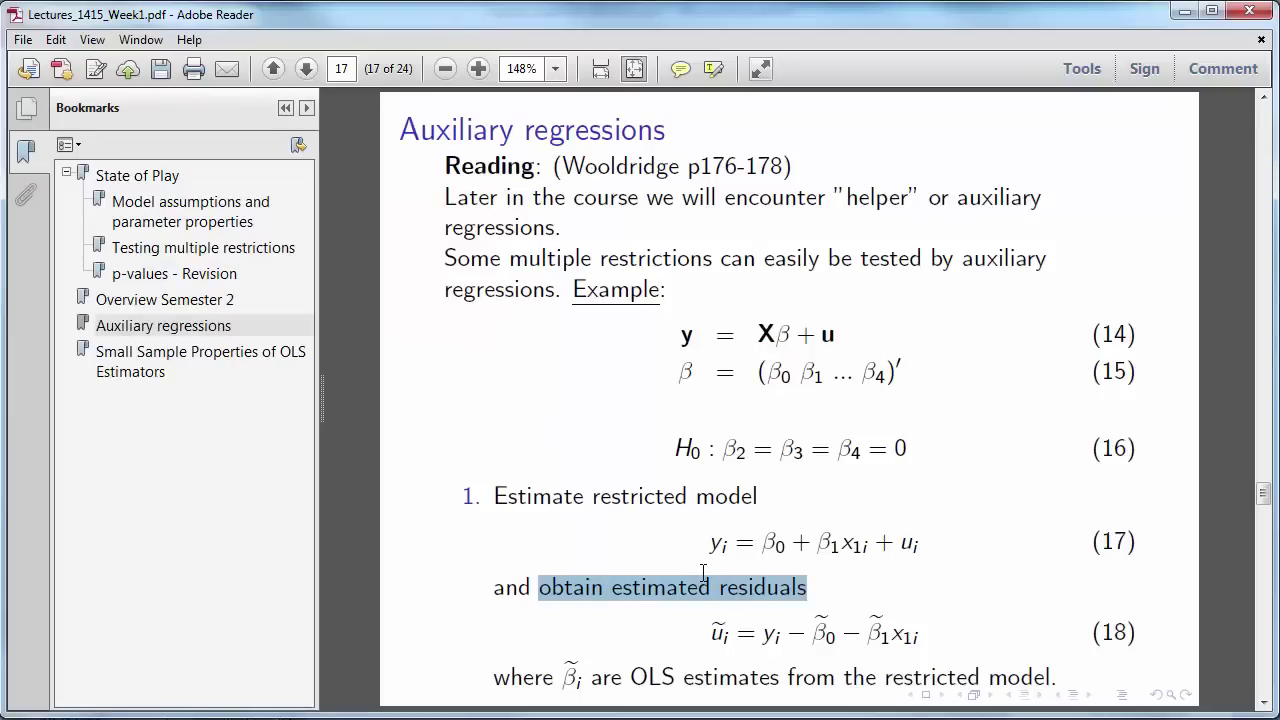
- Scroll to slide 18 and highlight the residual symbol and 'constant' in step 2
scroll(783, 580, "down", 1)
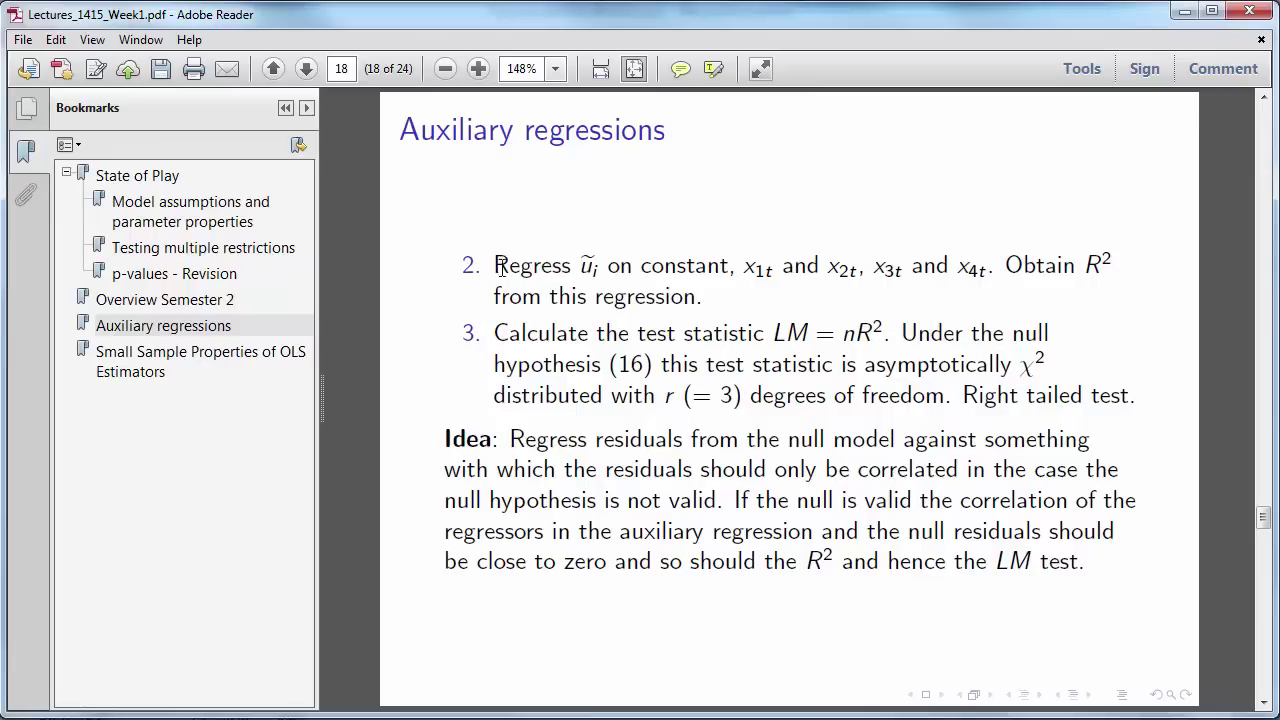
double_click(587, 266)
left_click_drag(648, 266, 980, 268)
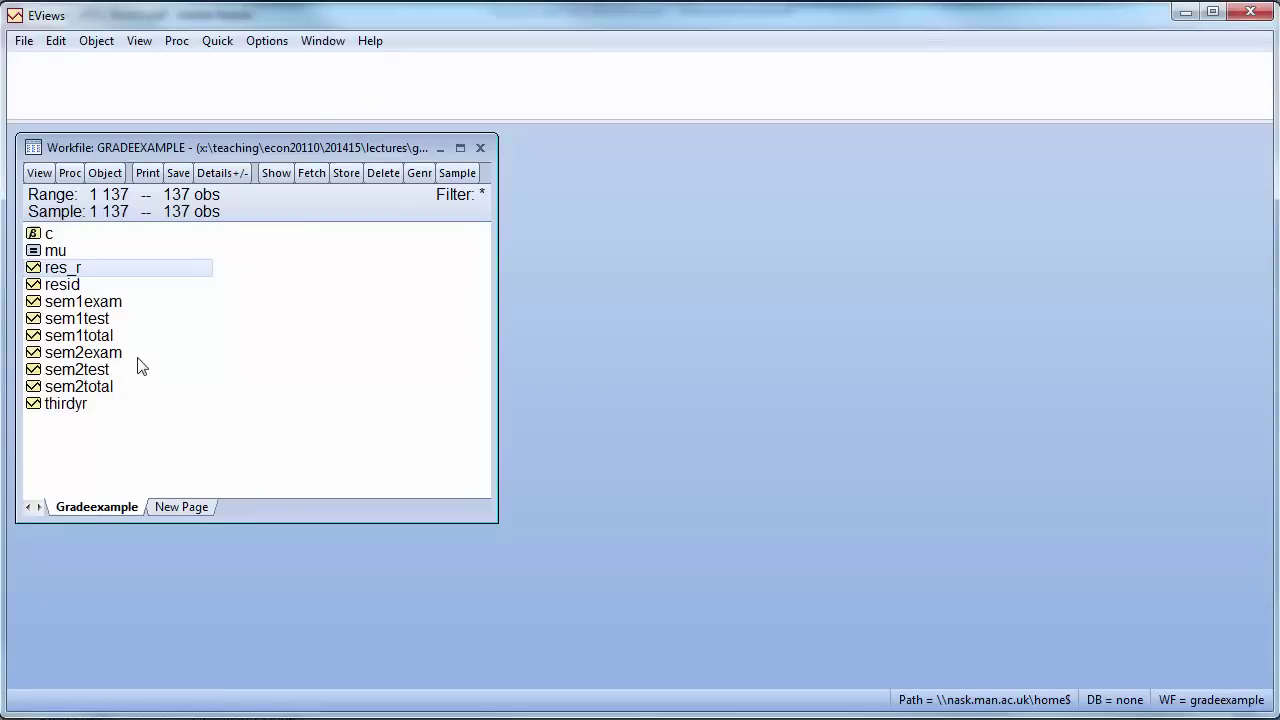
- Regress res_r on SEM2TEST, SEM1TEST, SEM1EXAM and a constant as an auxiliary equation
left_click(93, 370, "ctrl")
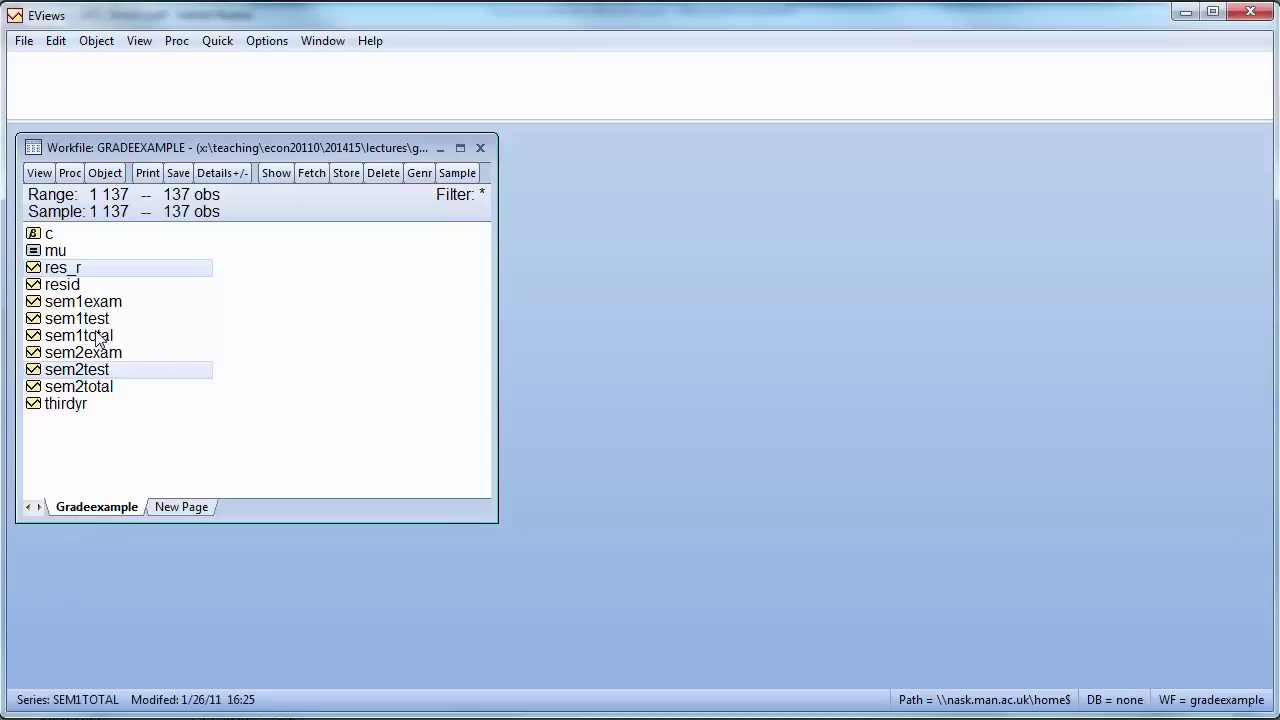
left_click(98, 320, "ctrl")
left_click(104, 303, "ctrl")
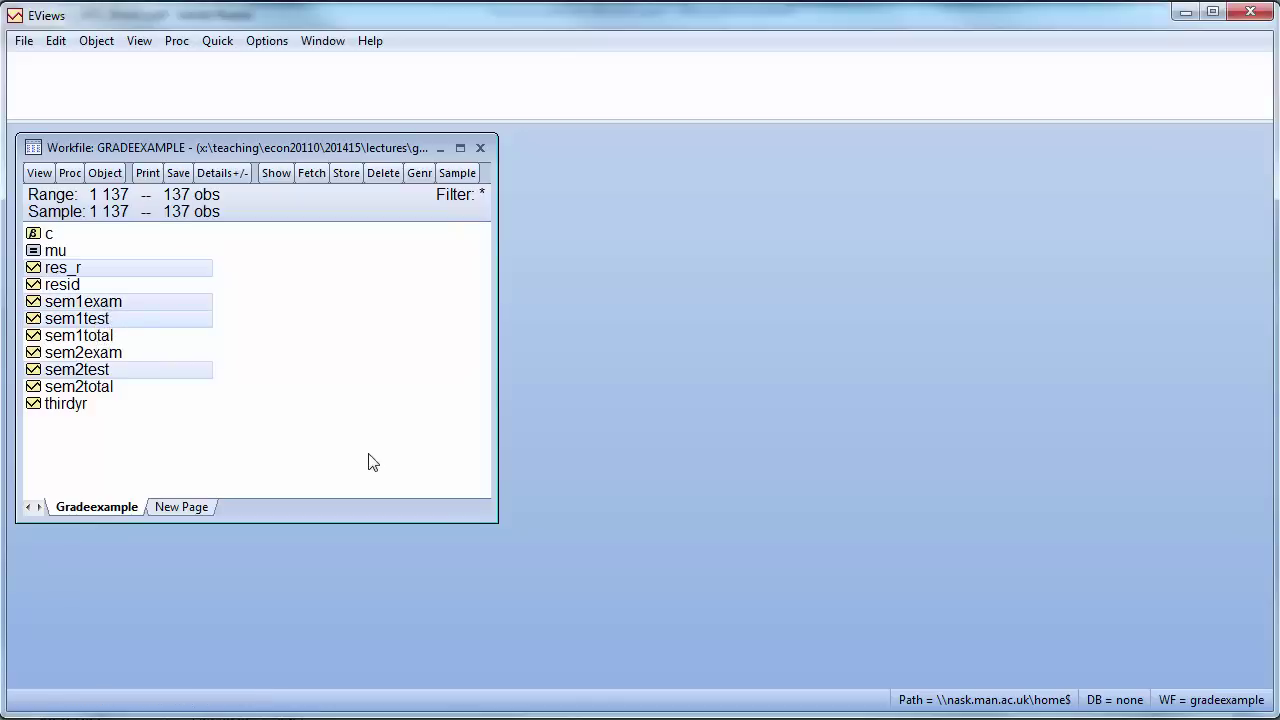
right_click(155, 318)
mouse_move(223, 335)
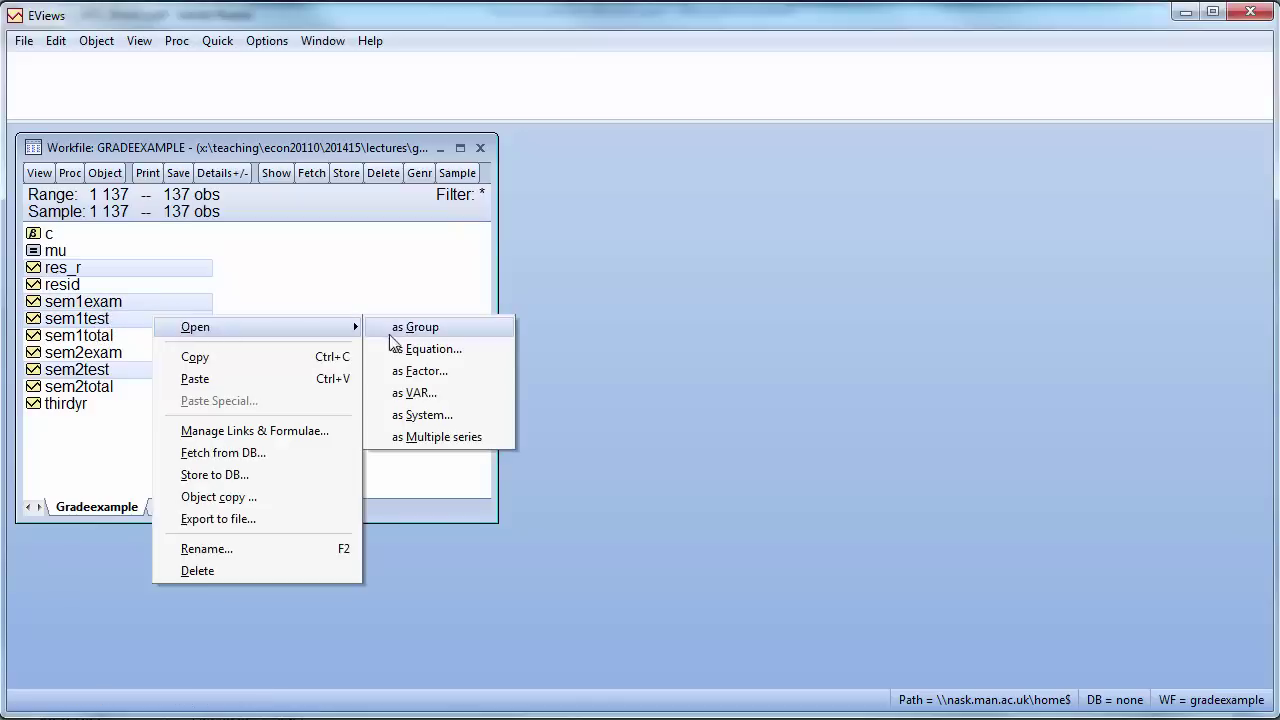
left_click(398, 352)
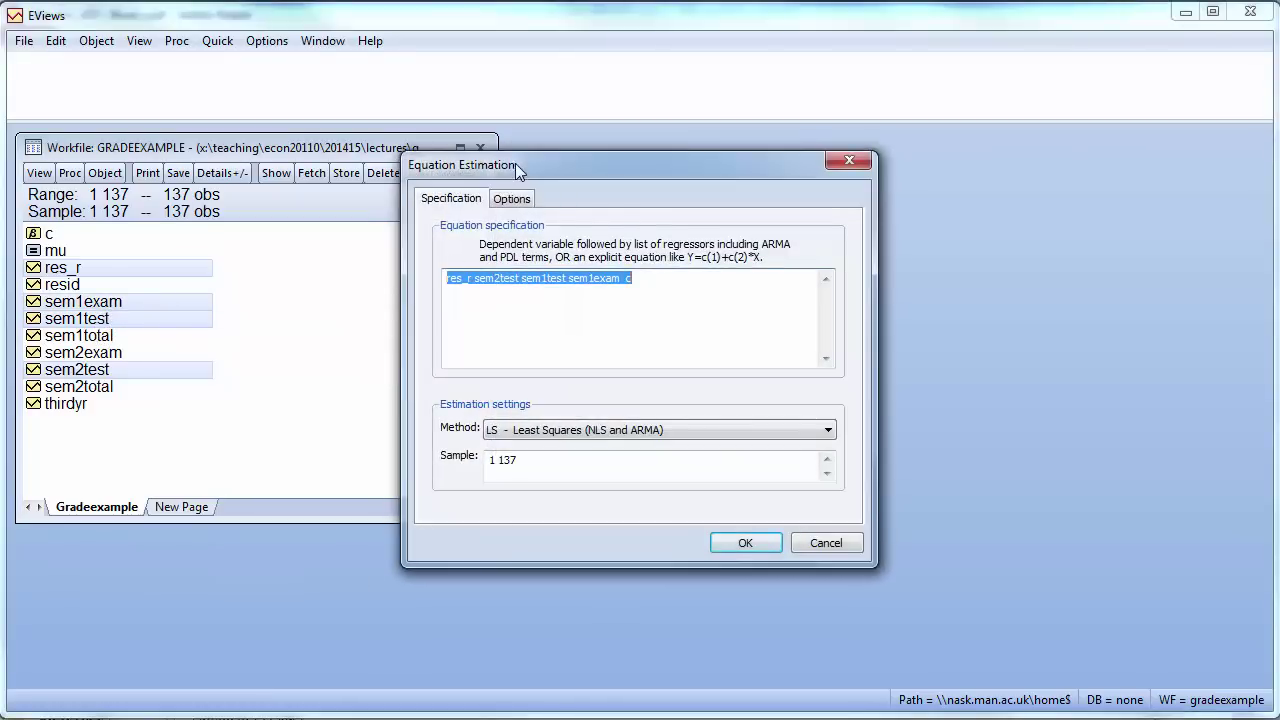
left_click_drag(515, 163, 644, 152)
left_click(877, 540)
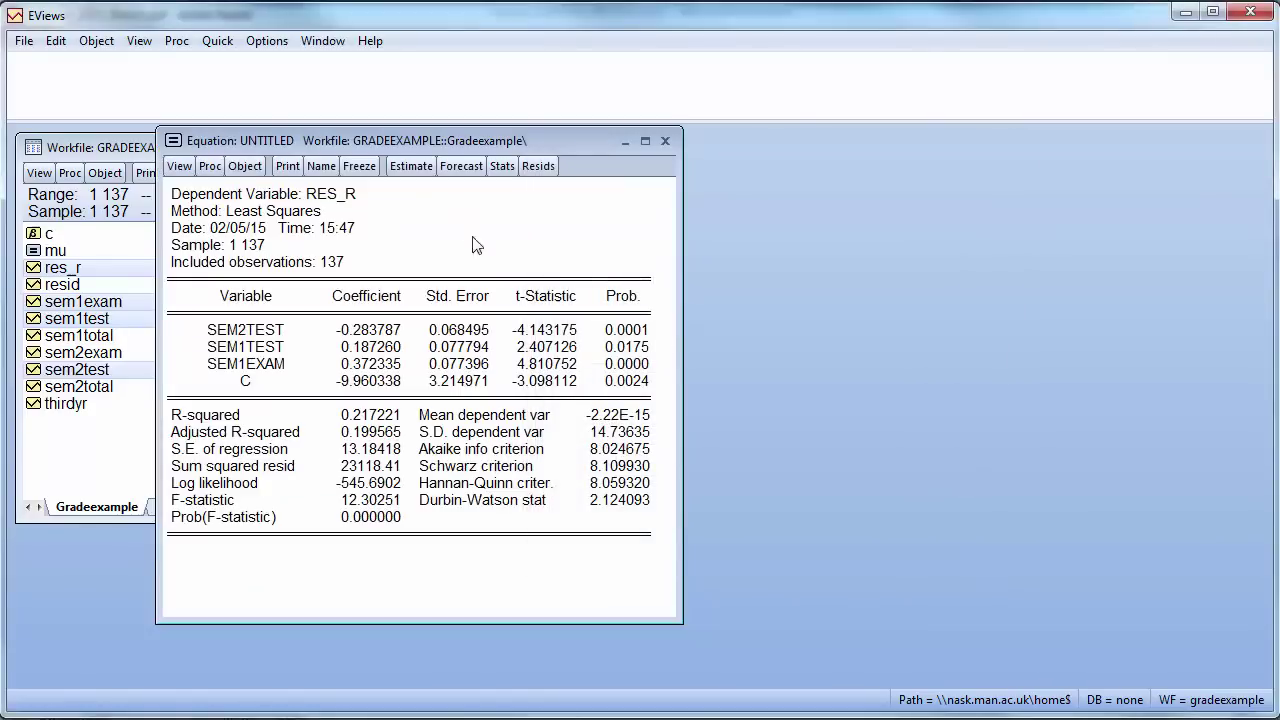
- Pick out the R-squared of 0.217221 in the output, then go back to the lecture slide
left_click_drag(467, 147, 790, 154)
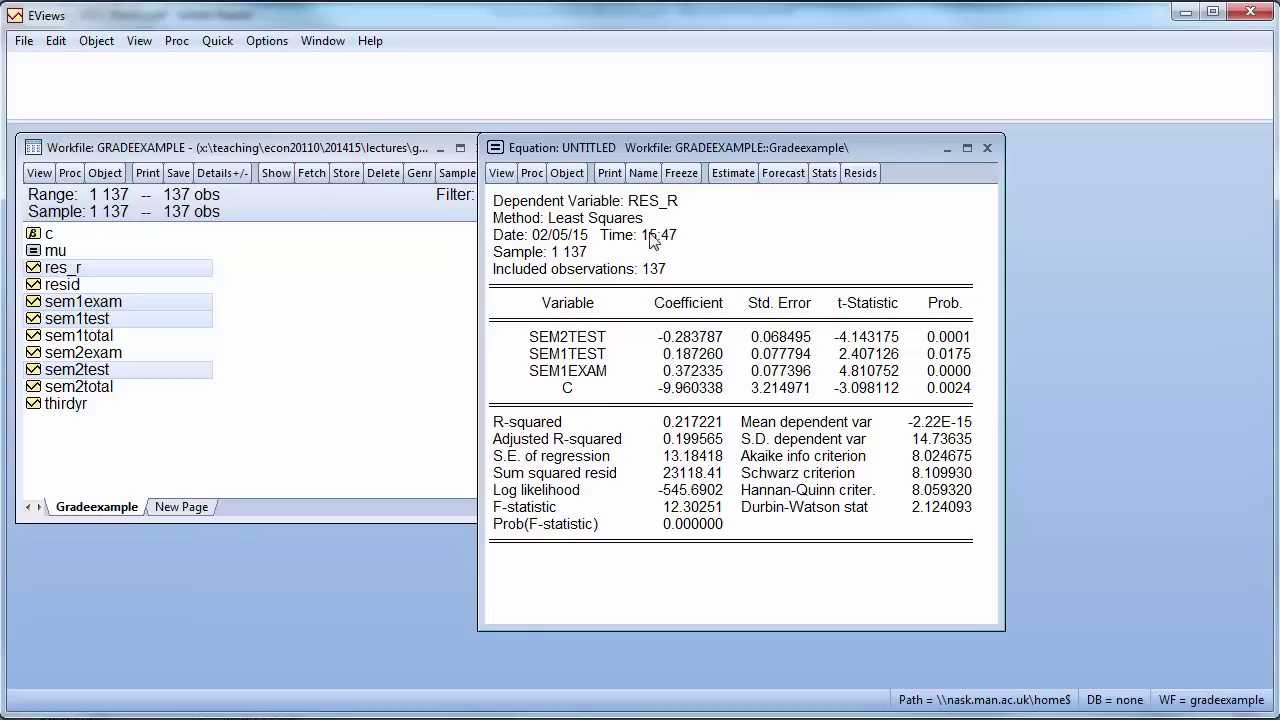
left_click(697, 424)
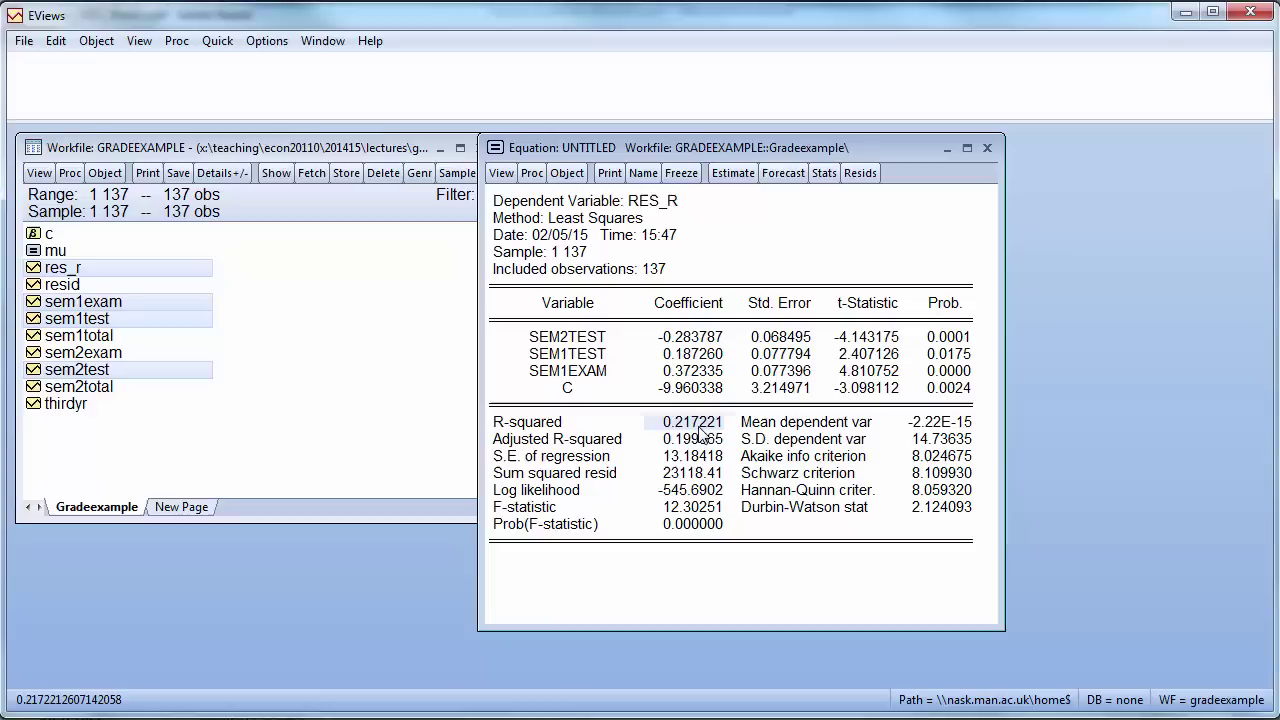
left_click(561, 429)
left_click(690, 430)
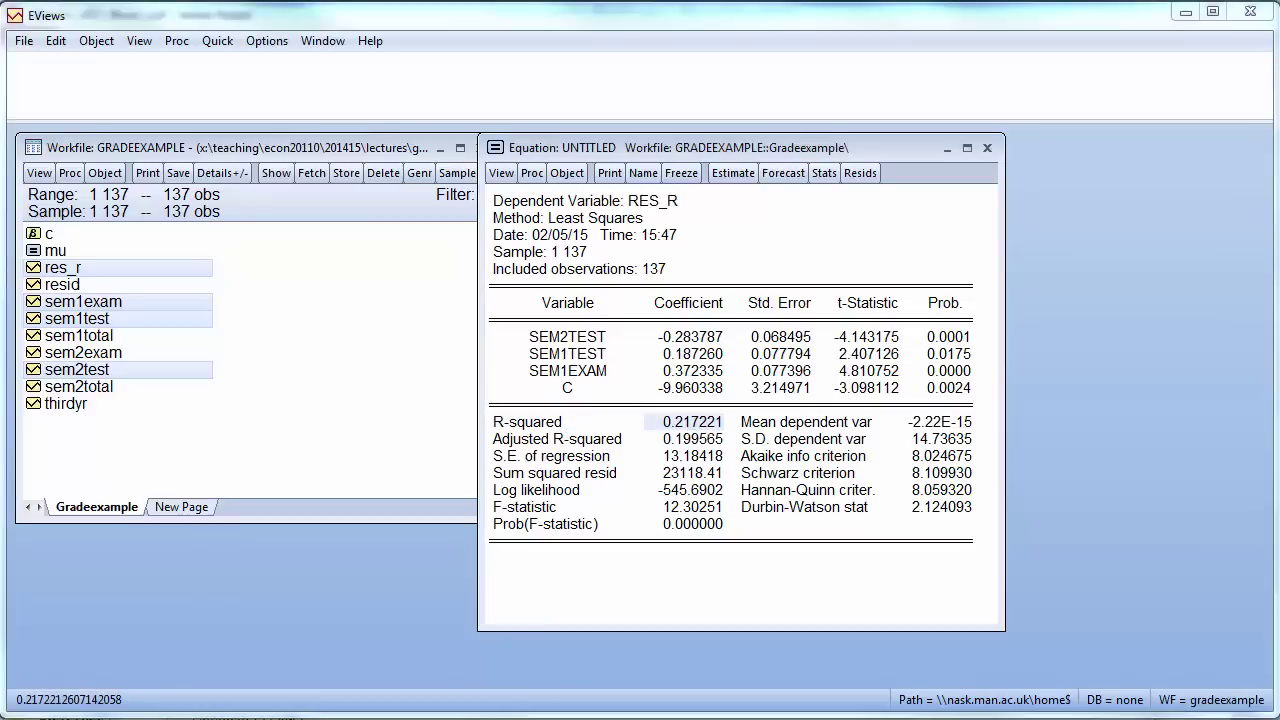
key("alt+Tab")
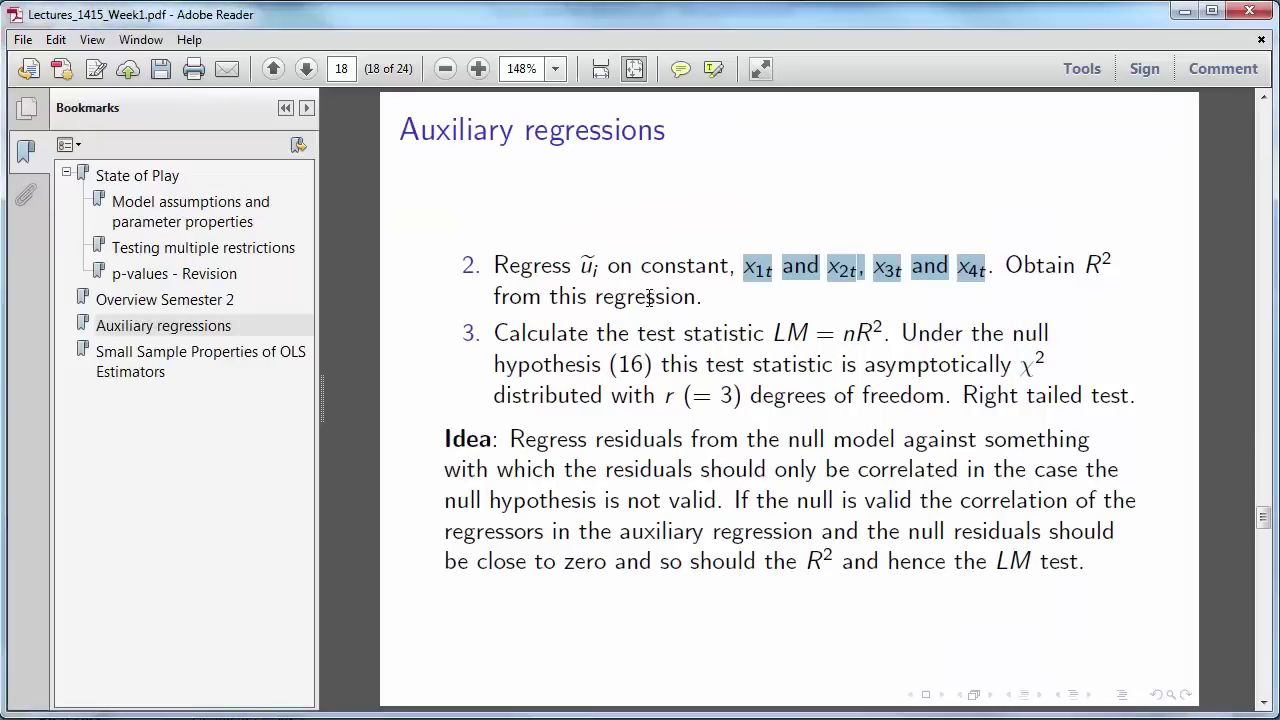
- Highlight 'Obtain R²', 'from this regression', 'LM' and 'nR²' on the slide, then return to EViews
left_click_drag(1005, 265, 1166, 266)
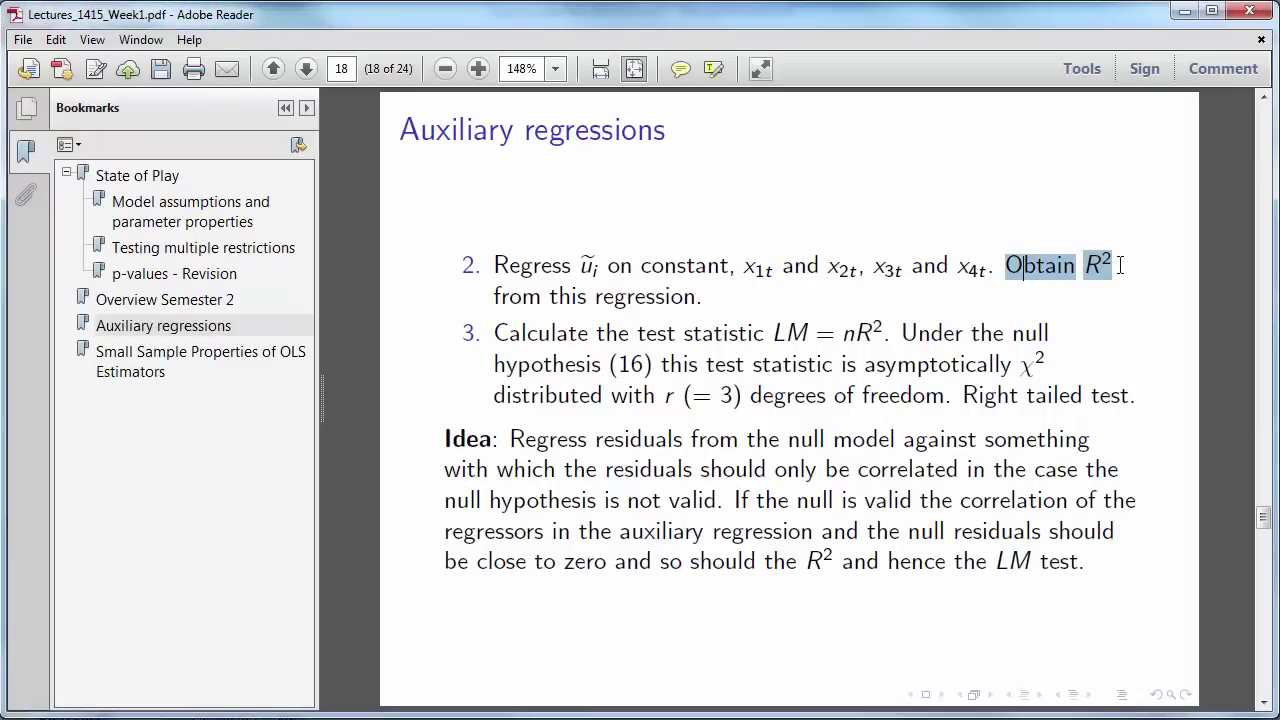
left_click_drag(502, 306, 663, 305)
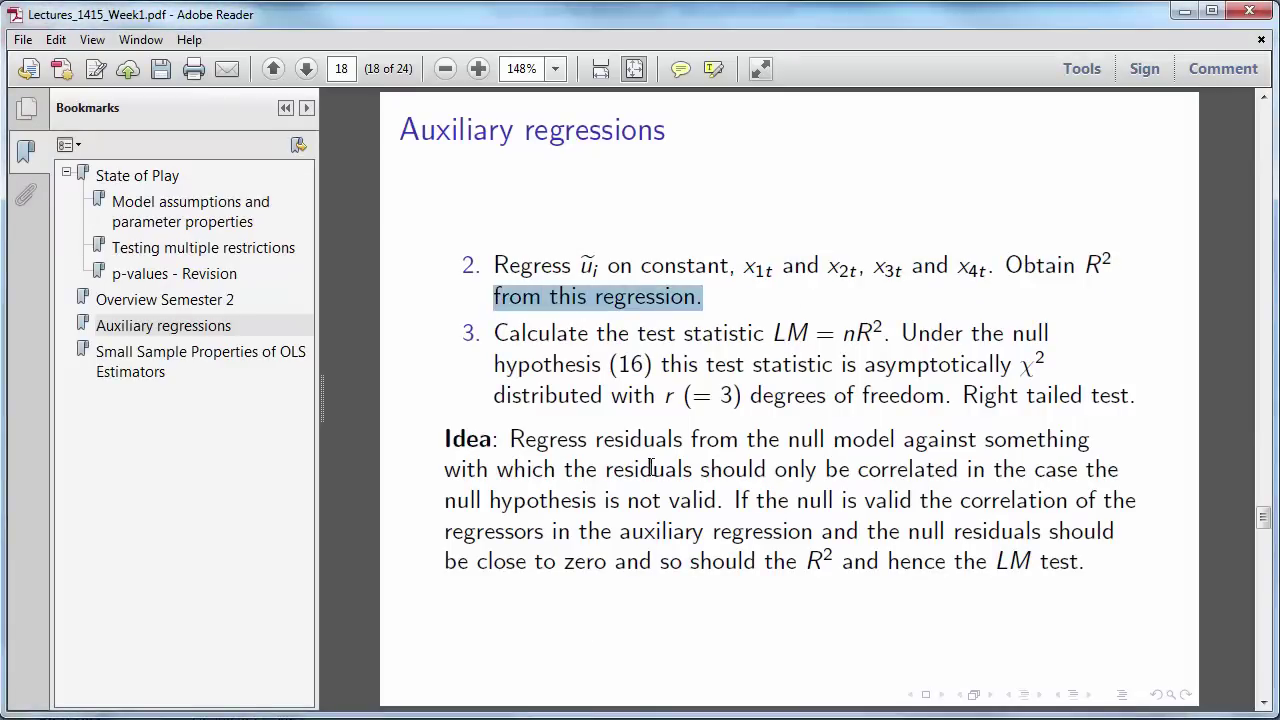
double_click(786, 334)
left_click(724, 335)
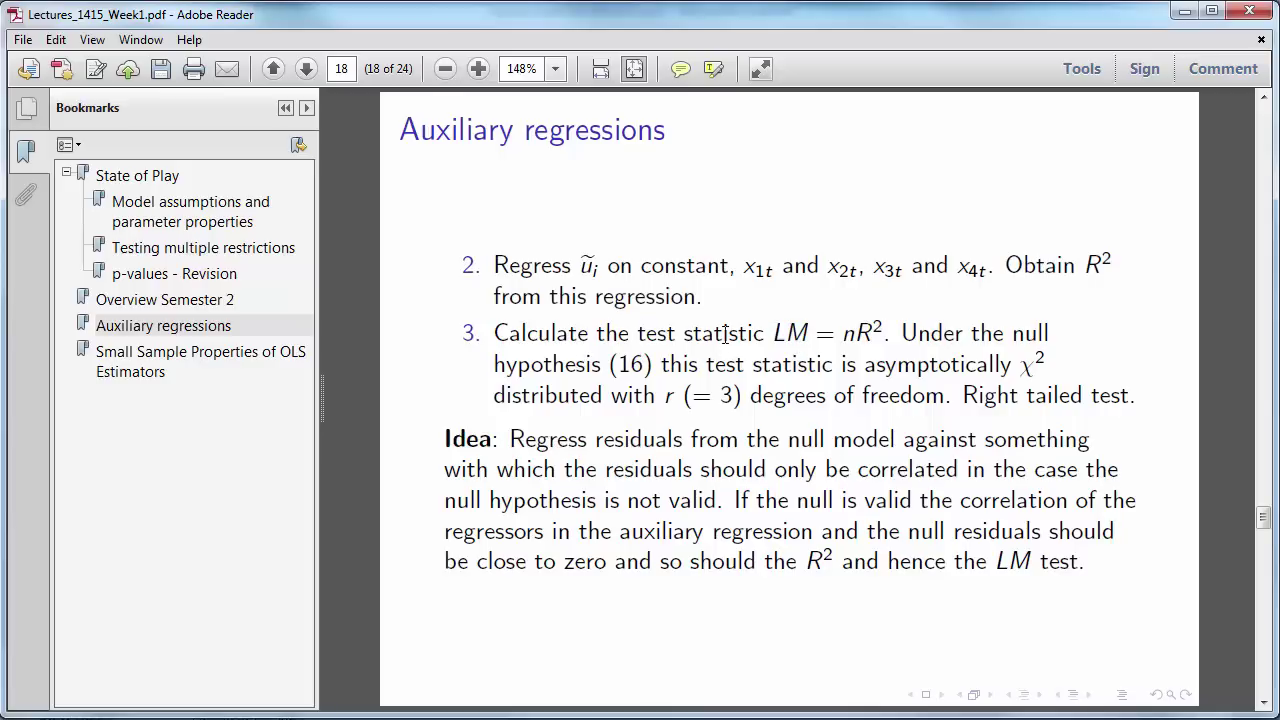
double_click(724, 335)
left_click(826, 336)
double_click(786, 334)
left_click_drag(843, 336, 886, 340)
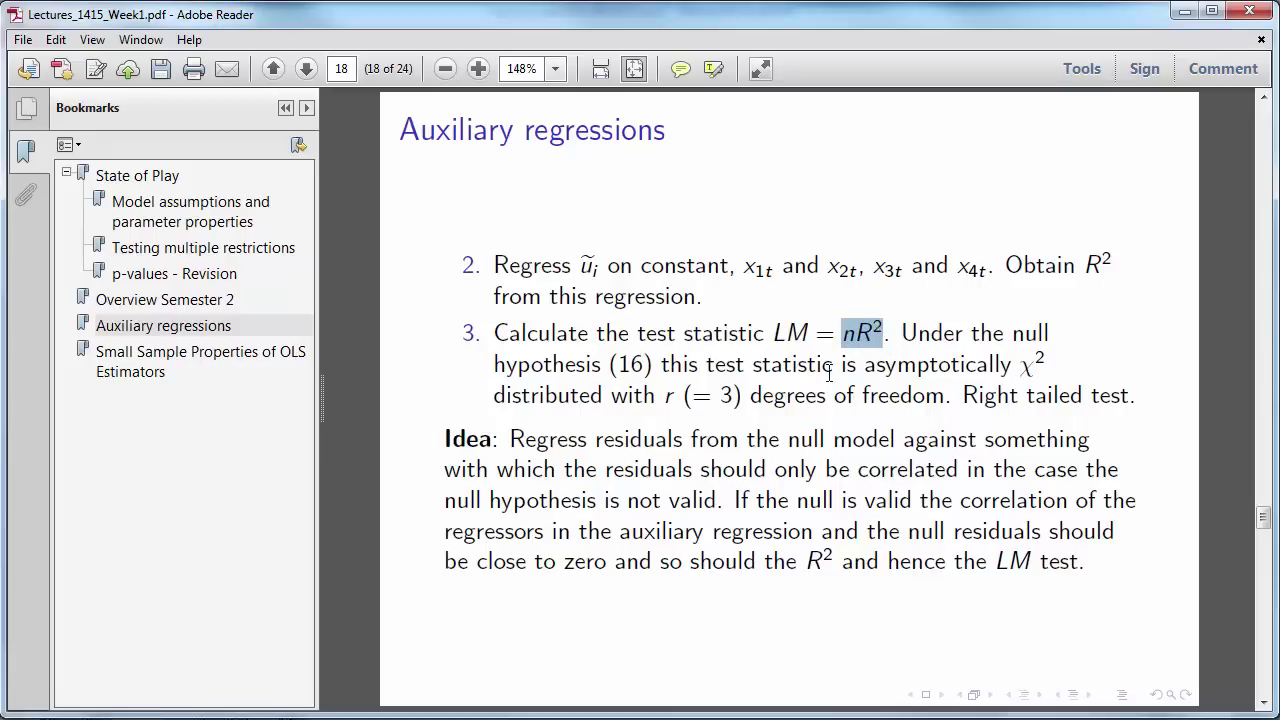
key("alt+Tab")
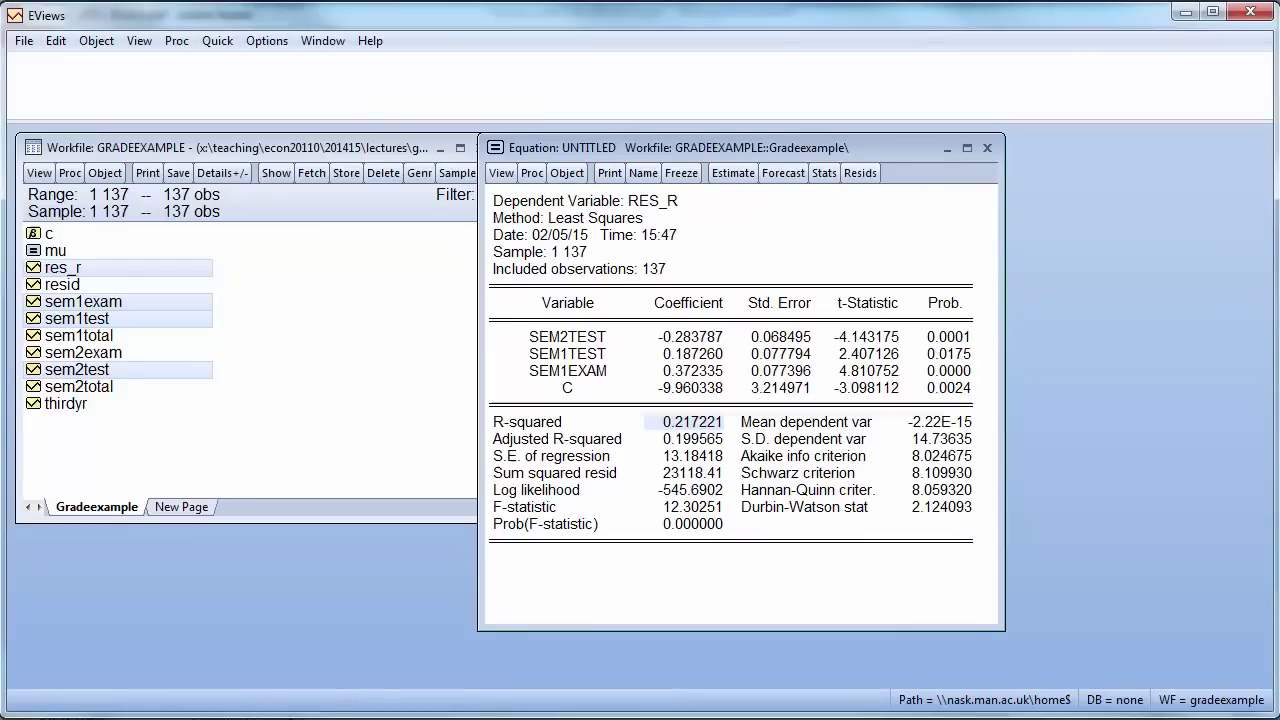
- Create scalar LM = 137*0.217221 and open it to see 29.75928, then return to the slide
key("ctrl+Tab")
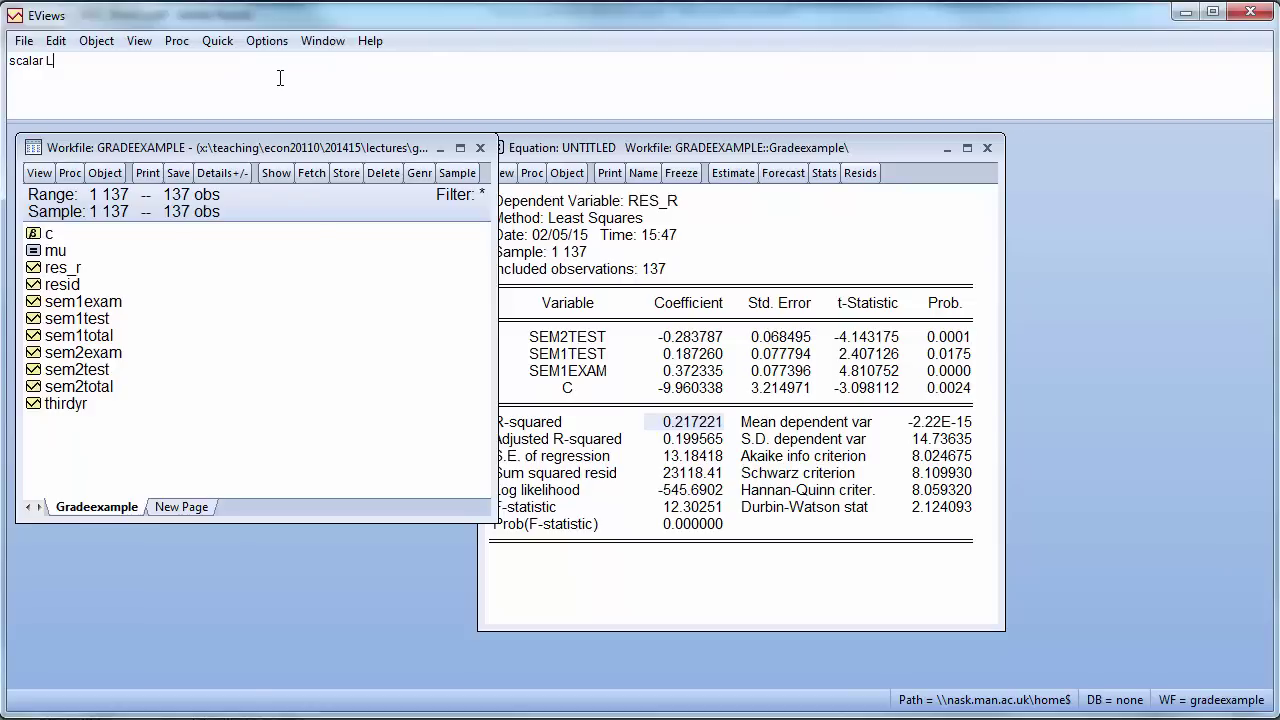
type("M = 137")
left_click(655, 268)
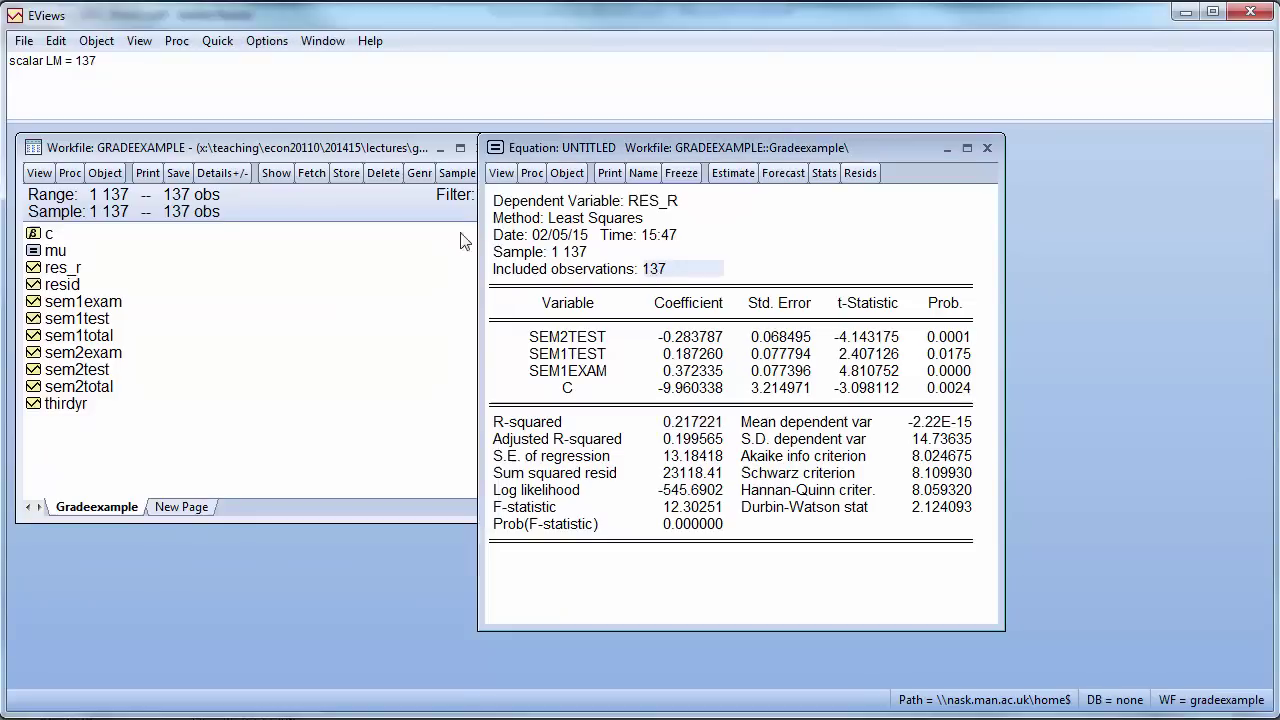
left_click(367, 80)
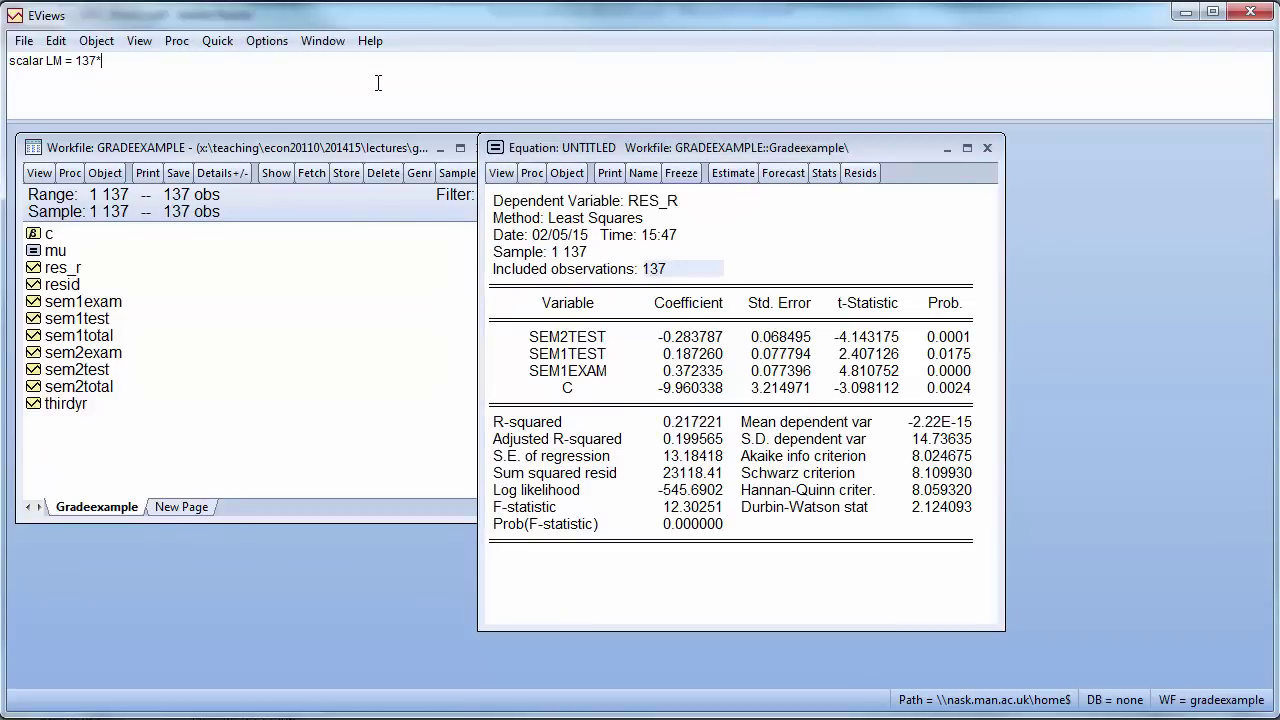
type("*0.217221")
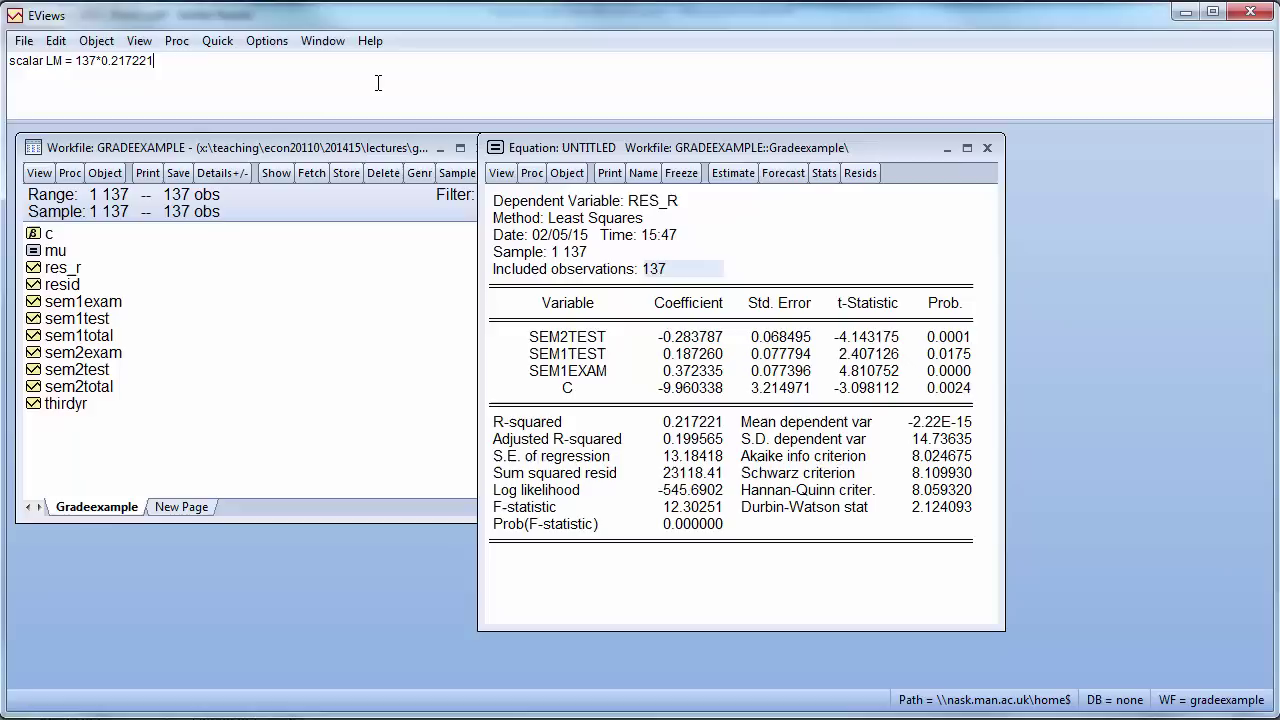
key("Return")
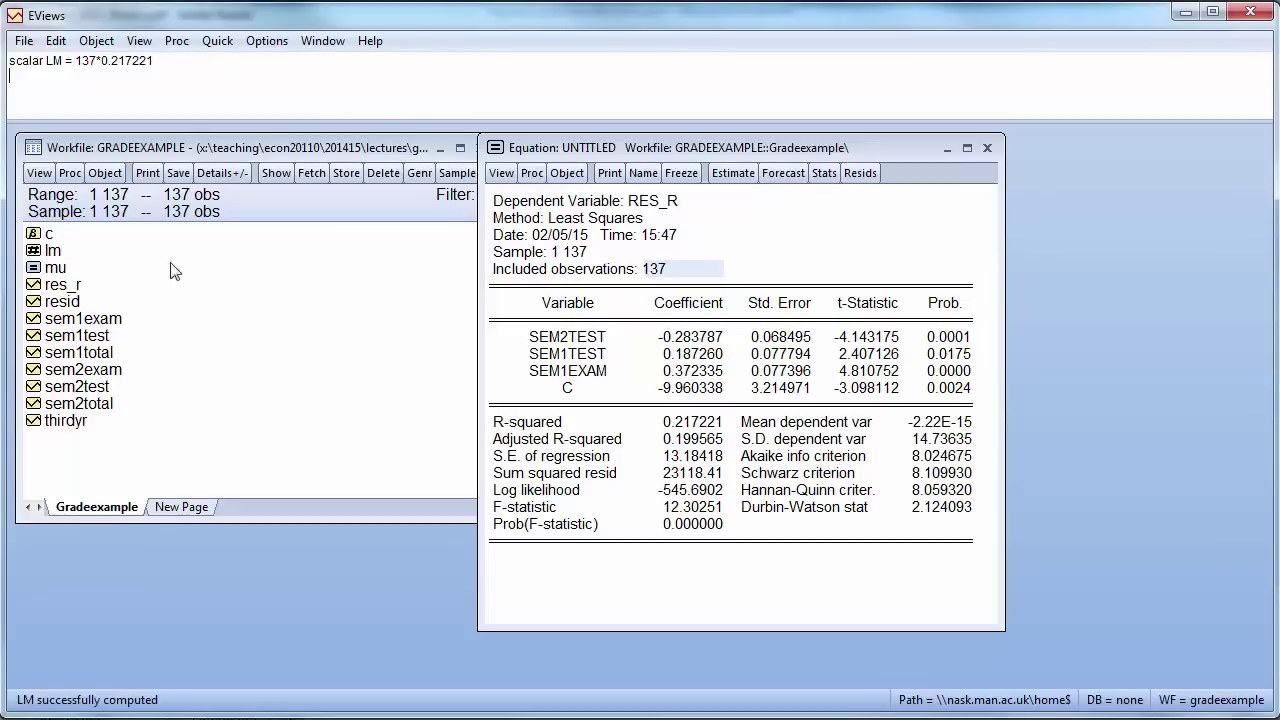
double_click(41, 251)
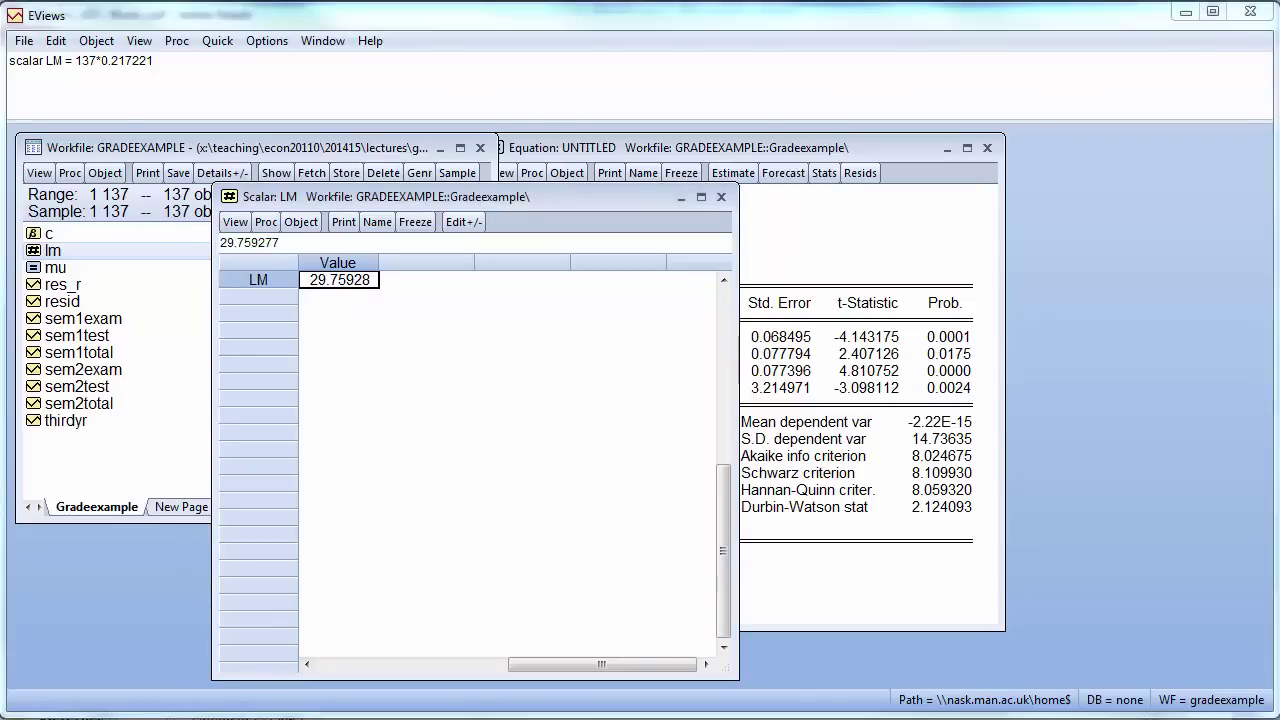
key("alt+Tab")
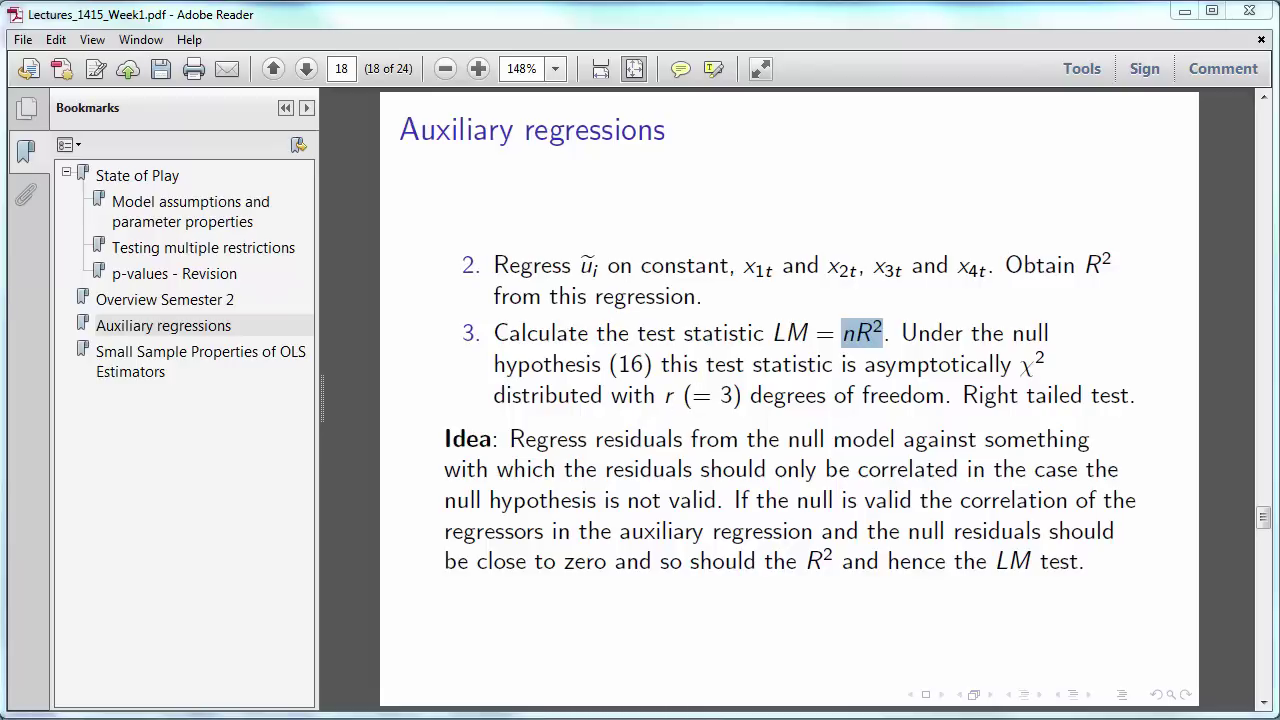
- In StatisticalTables.pdf, highlight the Chi-Squared table's 0.05 column, k = 2 row and critical value 5.9915
key("alt+Tab")
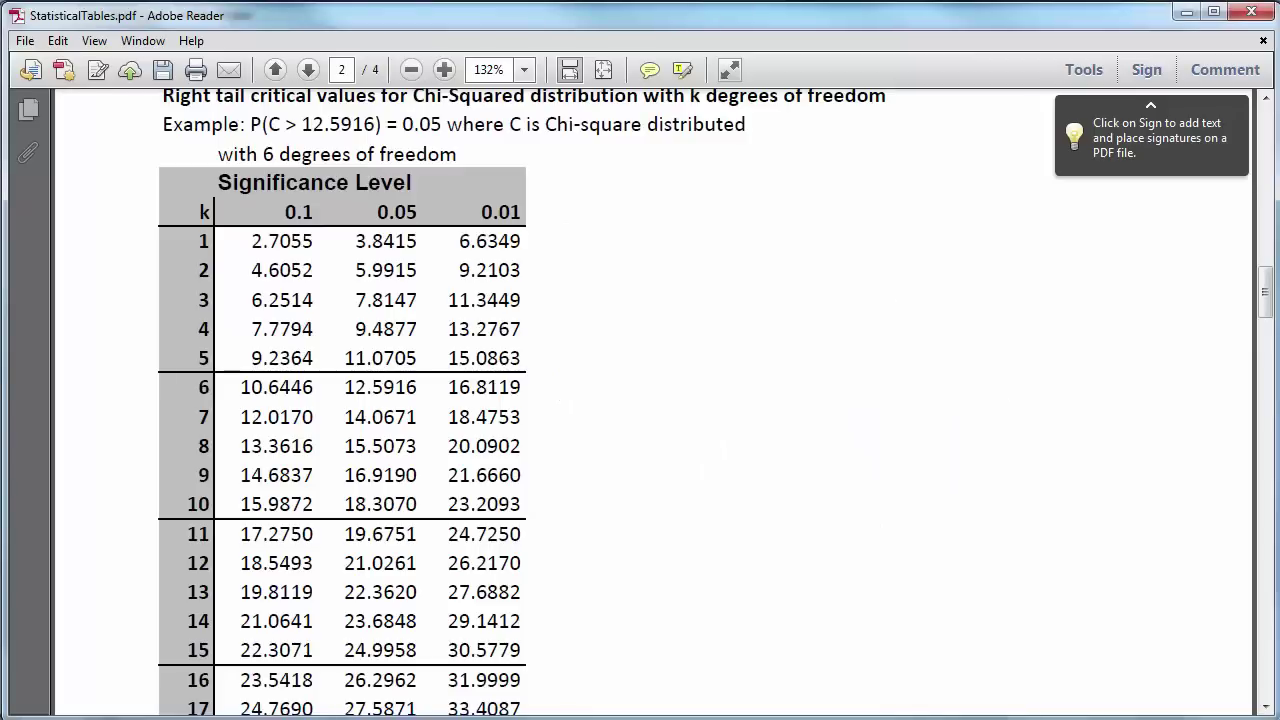
scroll(560, 360, "up", 1)
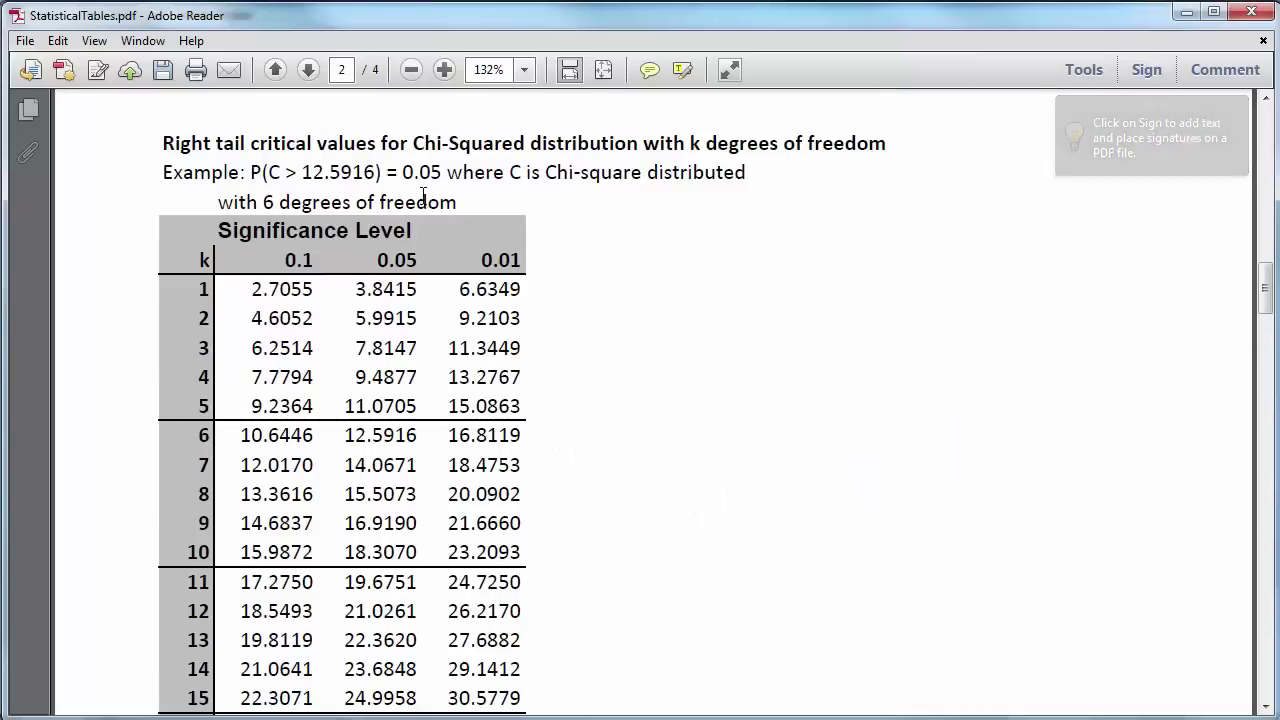
double_click(420, 143)
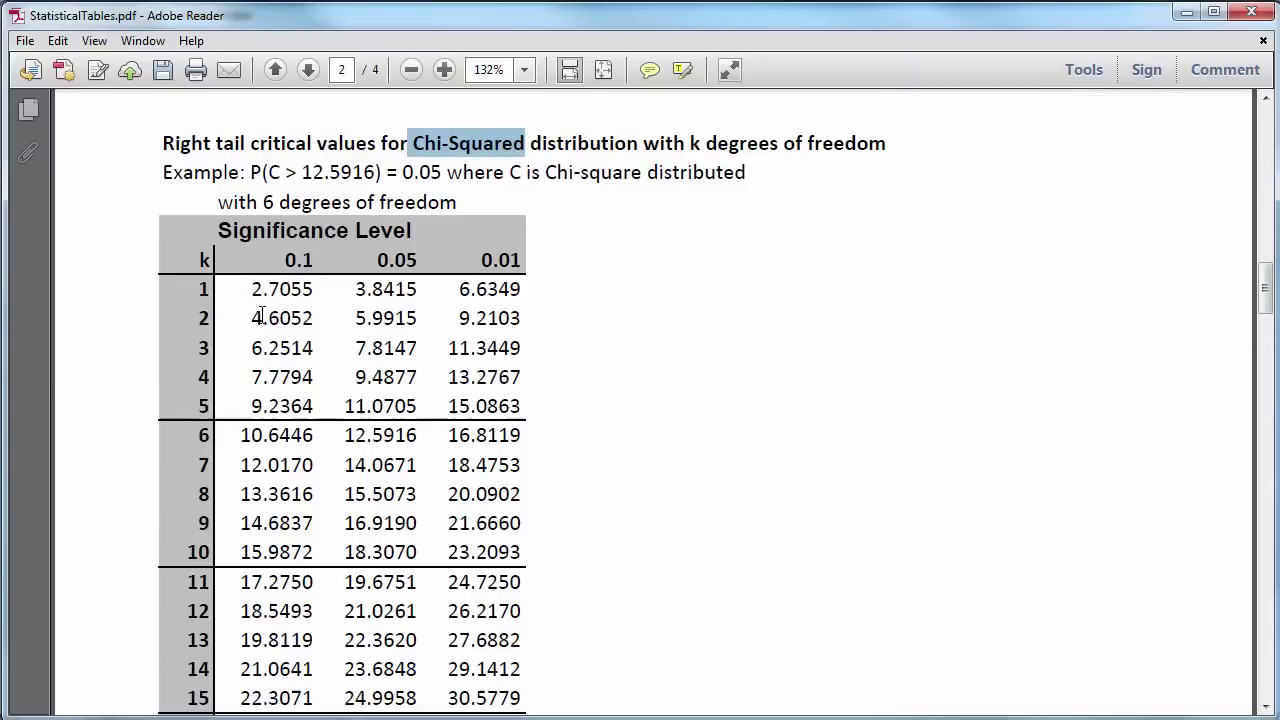
left_click_drag(377, 260, 426, 260)
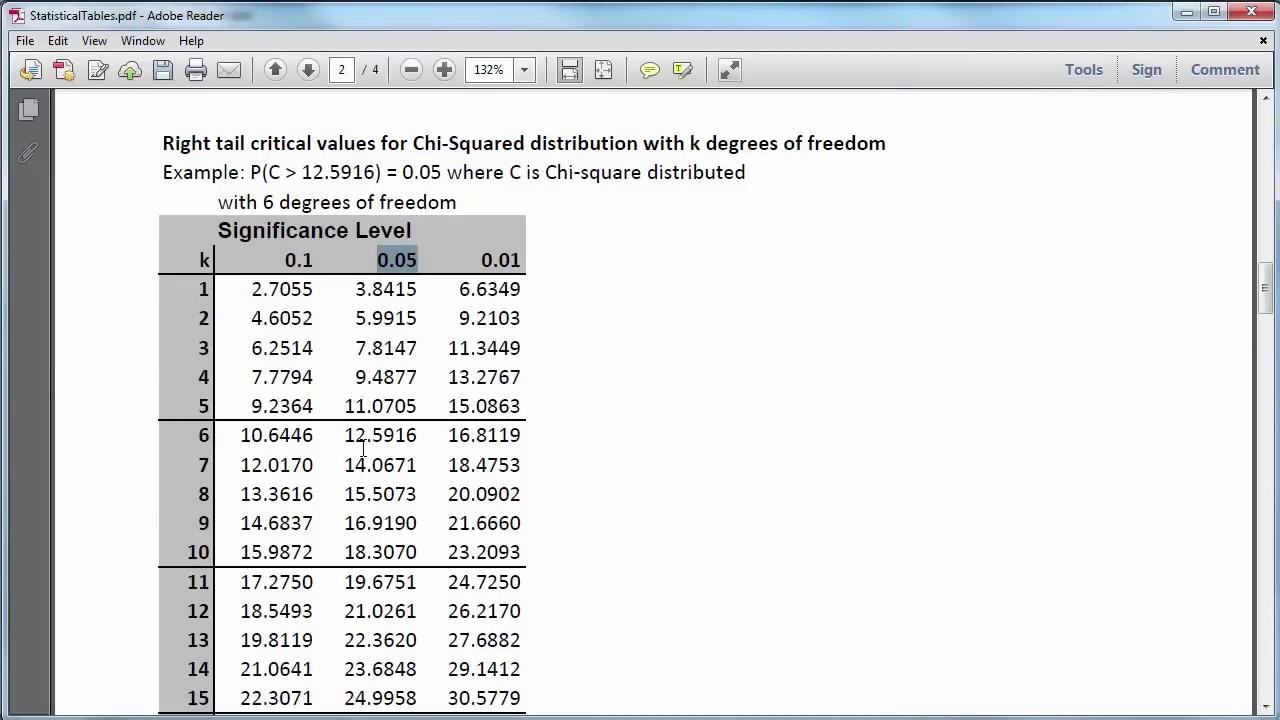
double_click(212, 319)
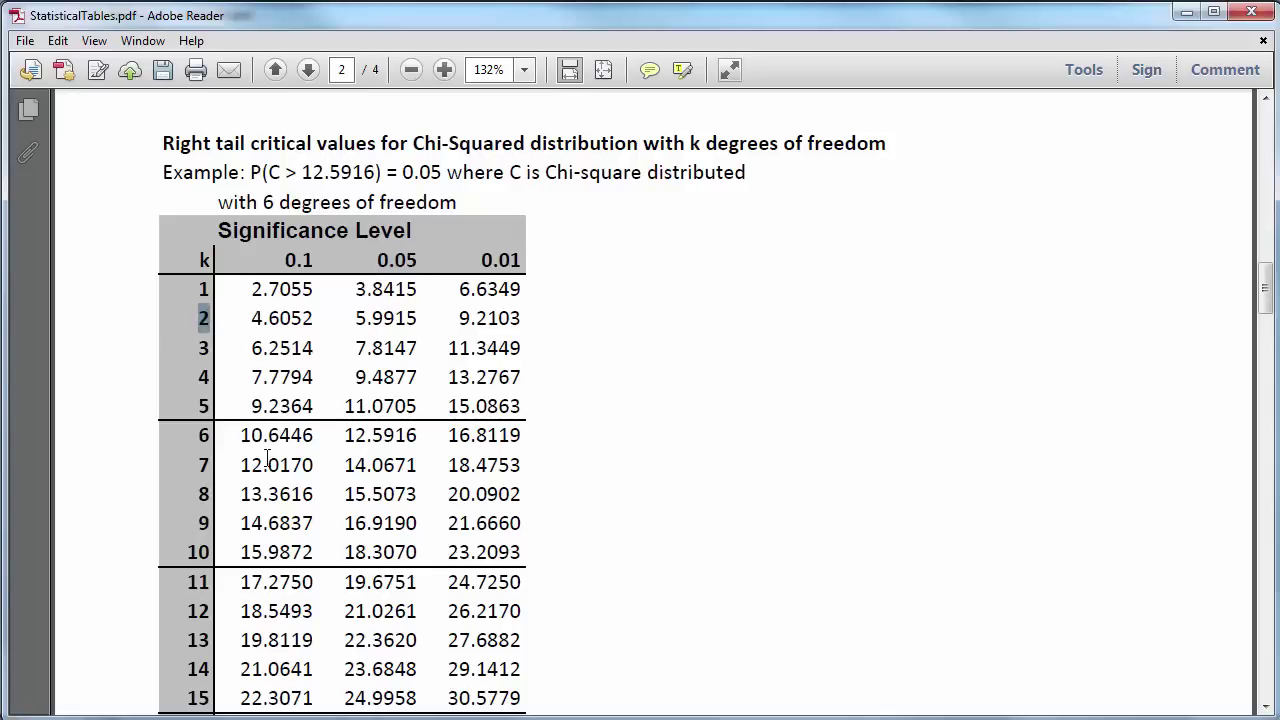
left_click_drag(346, 320, 420, 318)
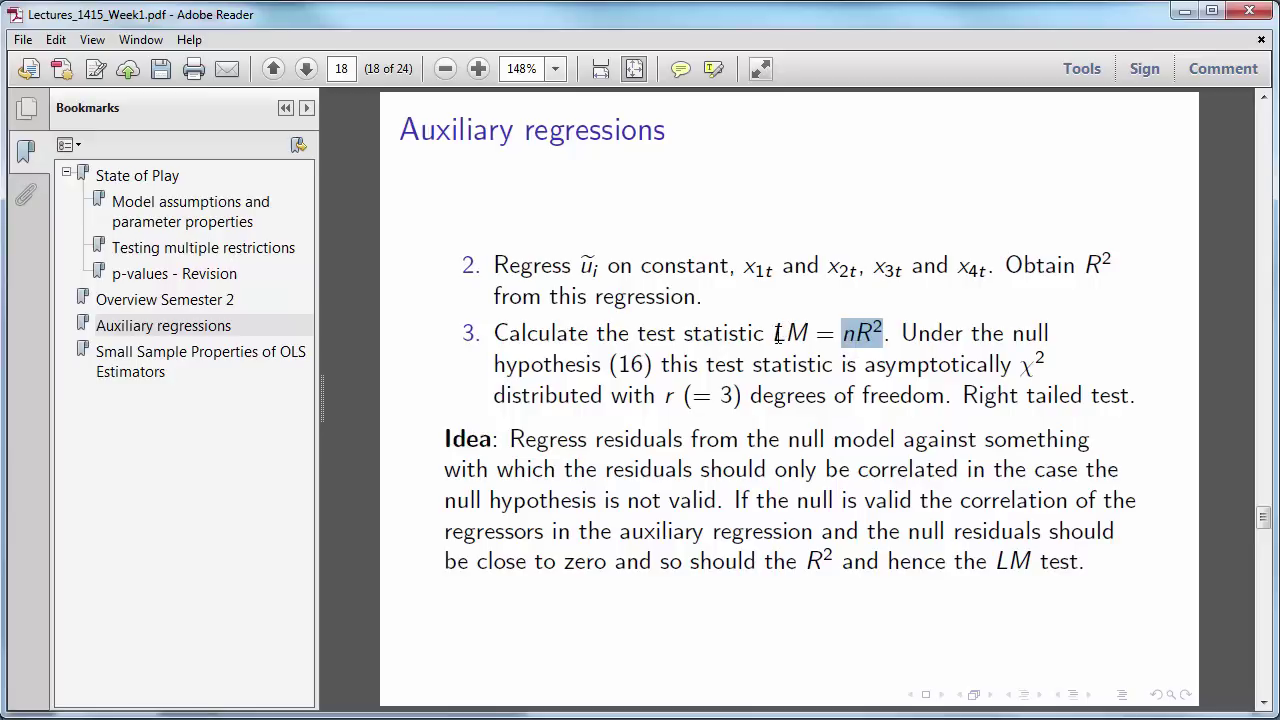
- Mark LM in the slide's formula, then bring back the EViews LM value of 29.75928
left_click_drag(777, 334, 816, 334)
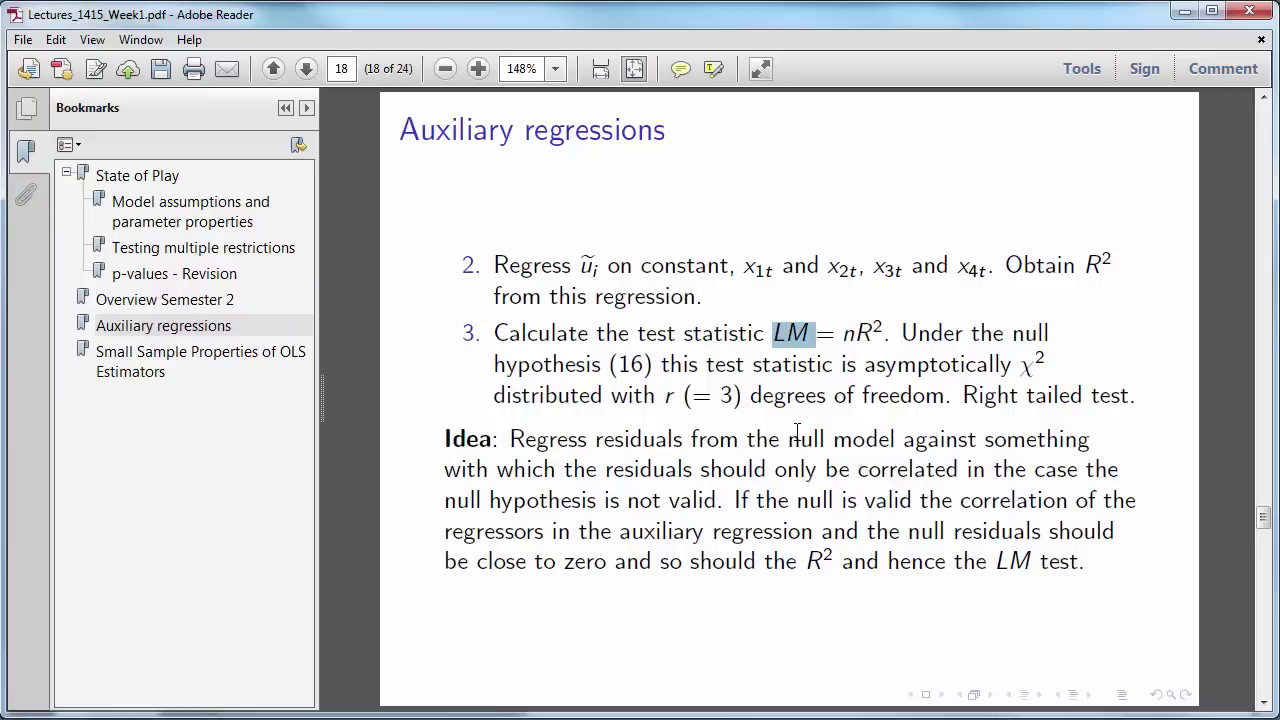
key("alt+Tab")
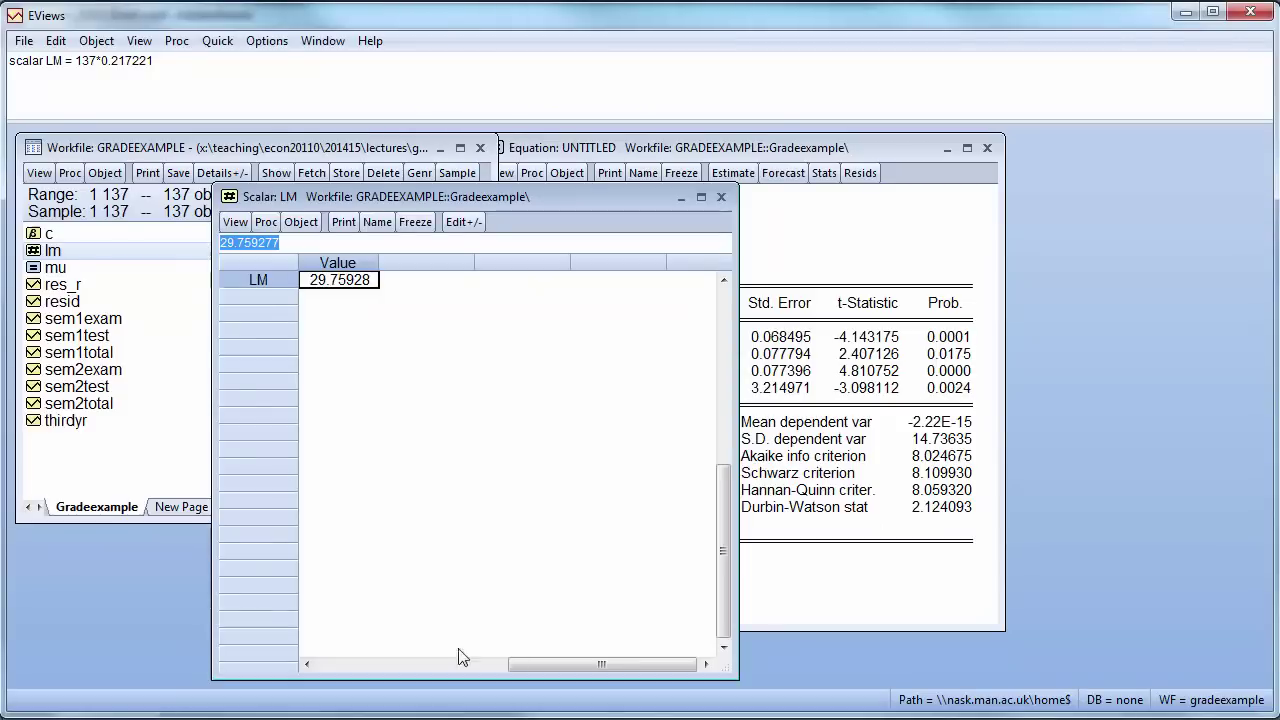
- Close the Scalar: LM window to reveal the RES_R regression output
left_click(721, 197)
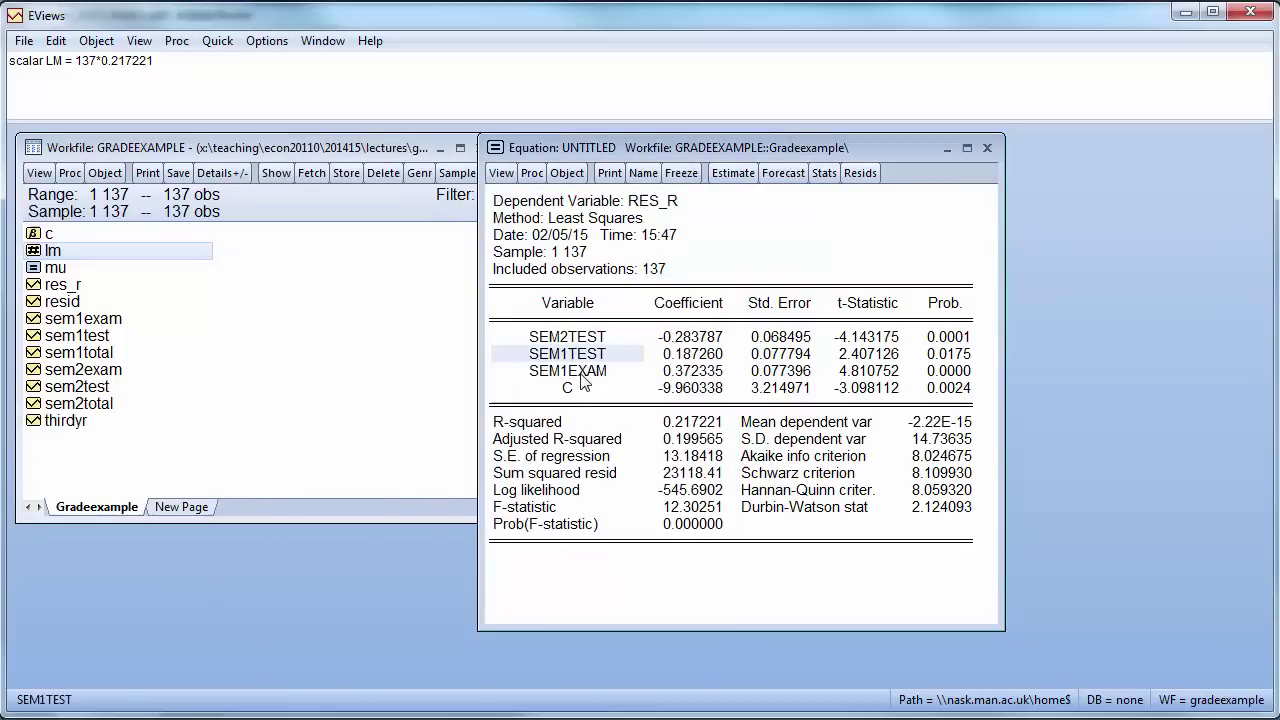